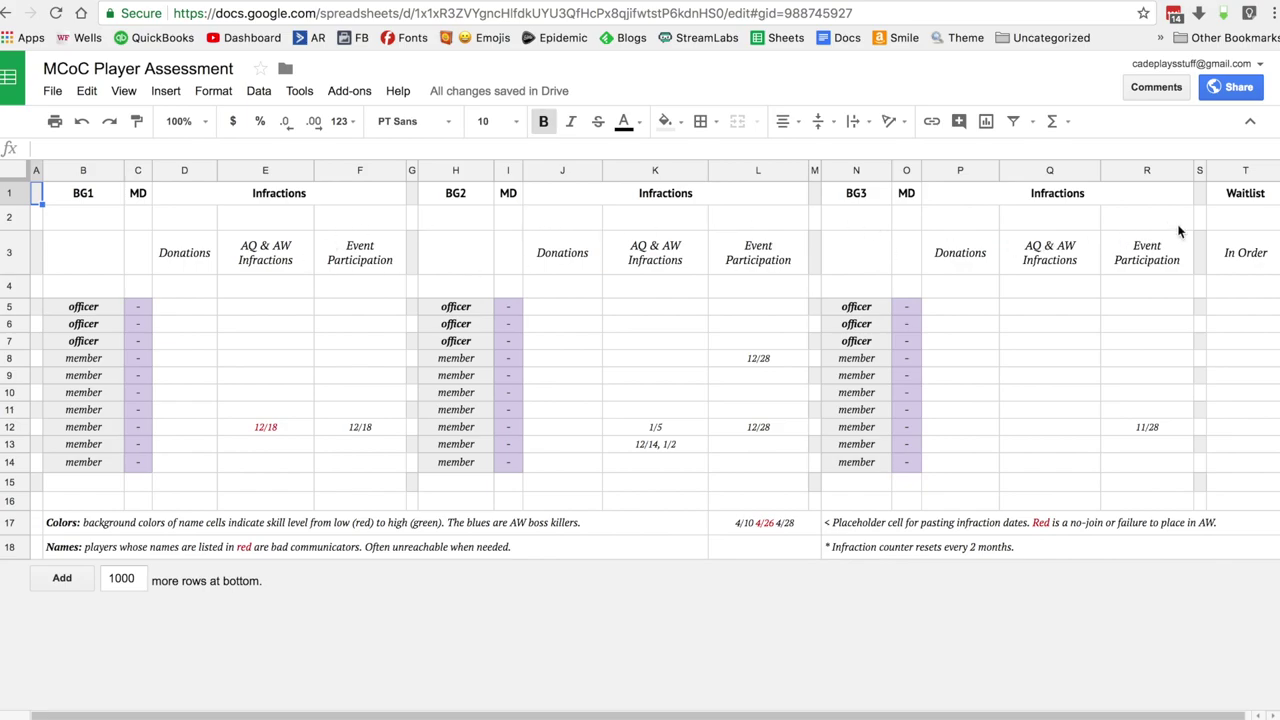
- Examine the waitlist heading, the spacer column and the officer and member cells of the BG1 roster
{"action": "left_click", "coordinate": [1243, 196]}
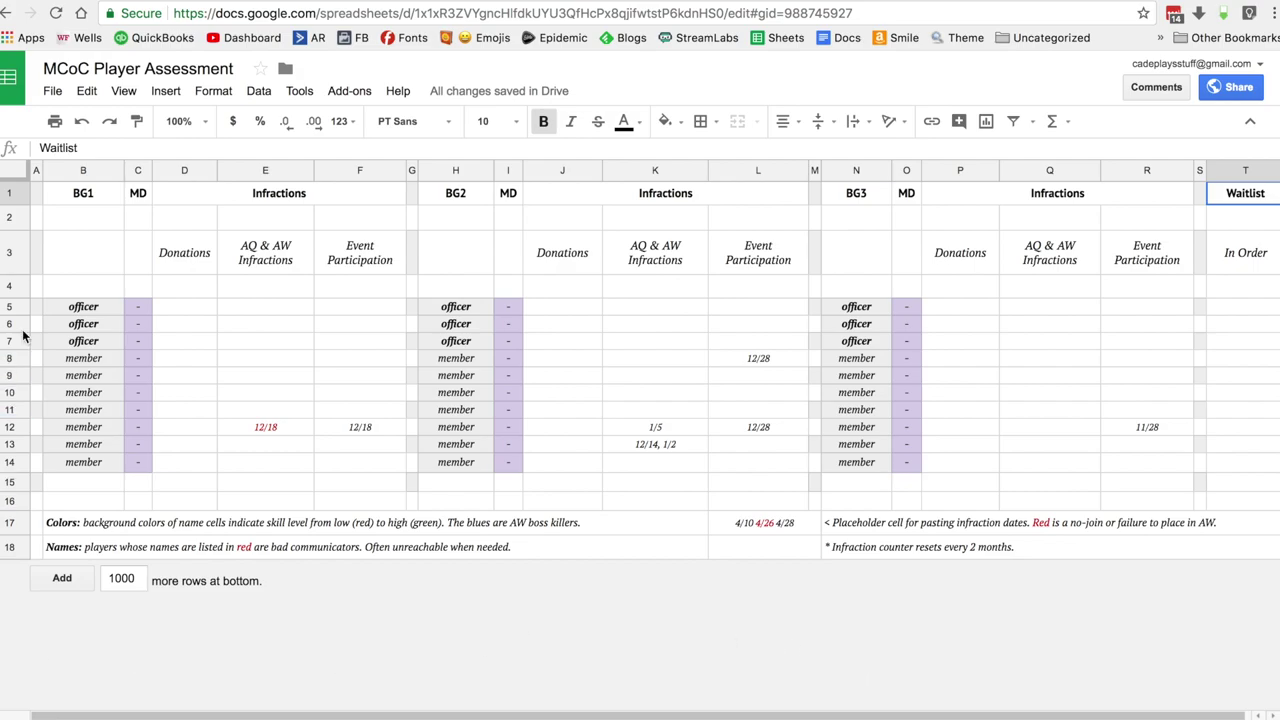
{"action": "left_click", "coordinate": [40, 262]}
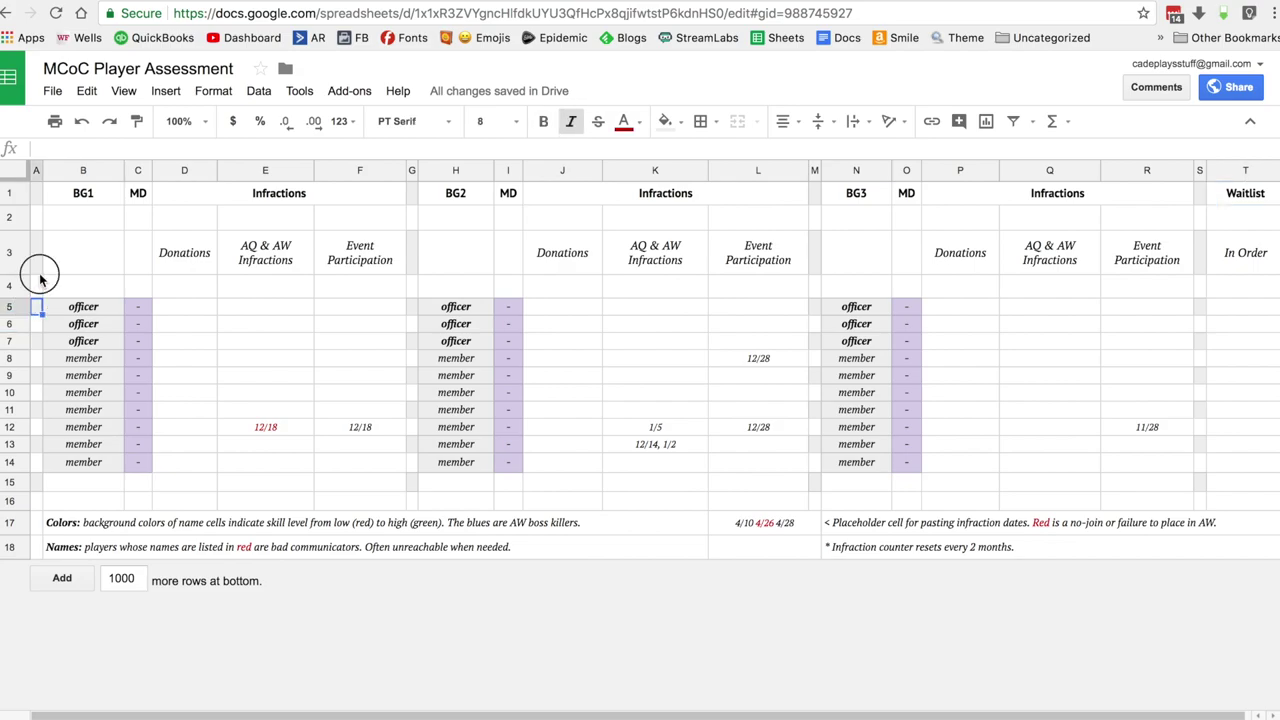
{"action": "left_click", "coordinate": [38, 201]}
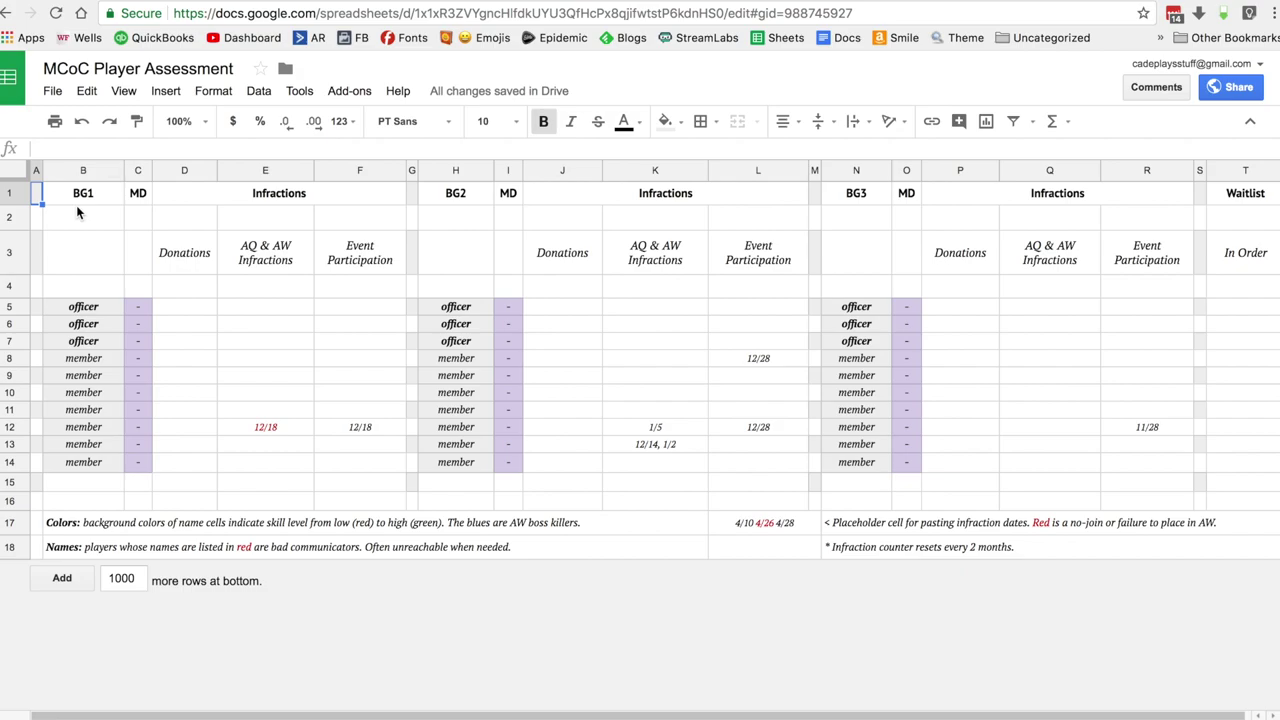
{"action": "left_click", "coordinate": [95, 311]}
{"action": "left_click", "coordinate": [78, 396]}
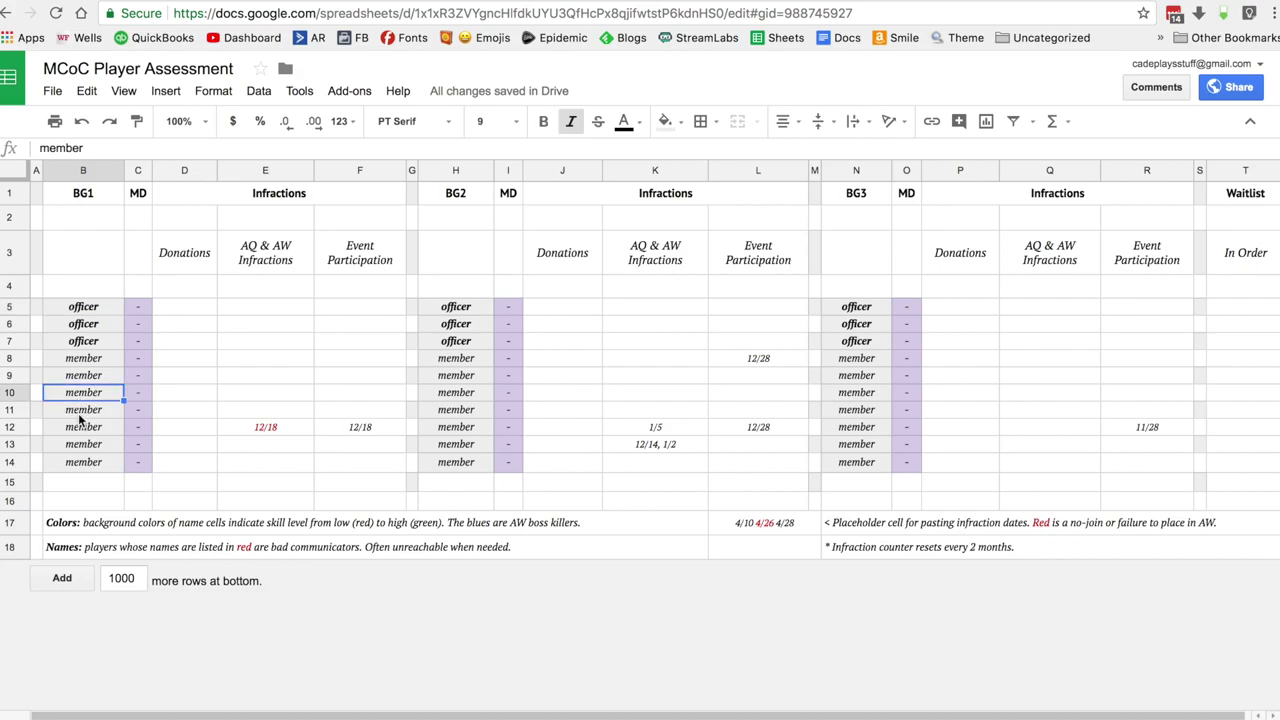
{"action": "left_click", "coordinate": [80, 428]}
{"action": "left_click", "coordinate": [97, 313]}
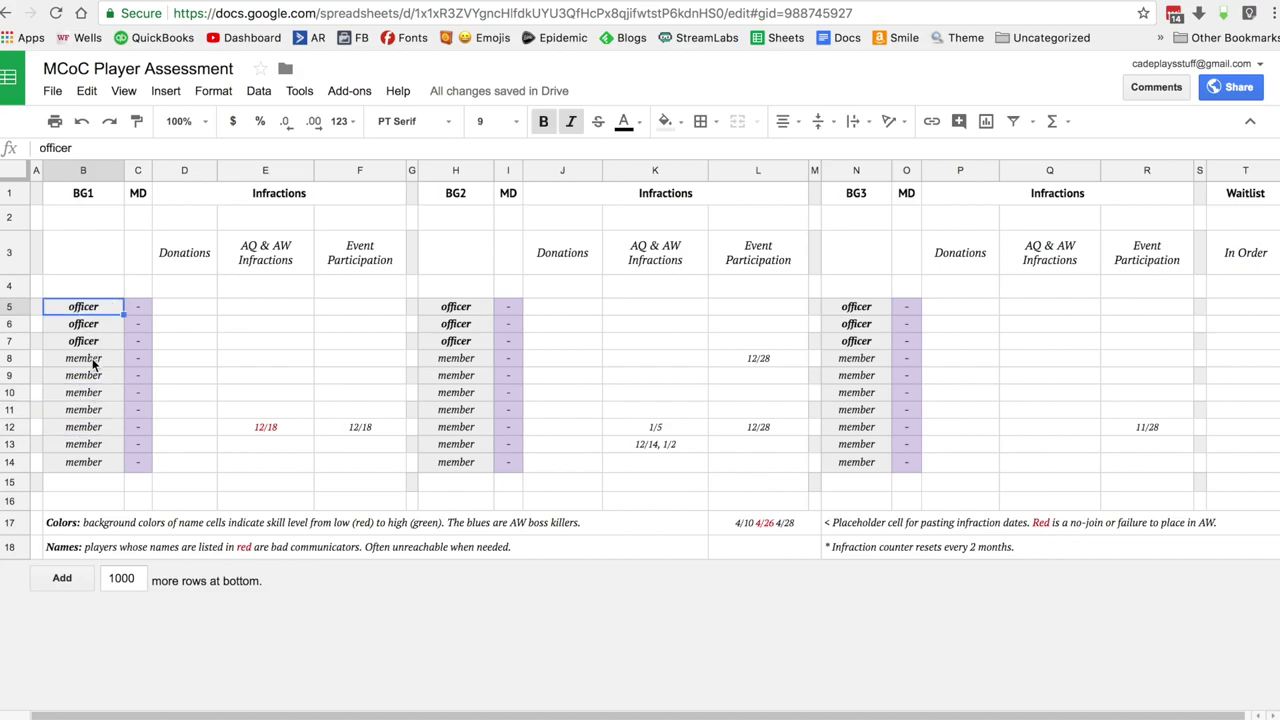
{"action": "left_click", "coordinate": [96, 463]}
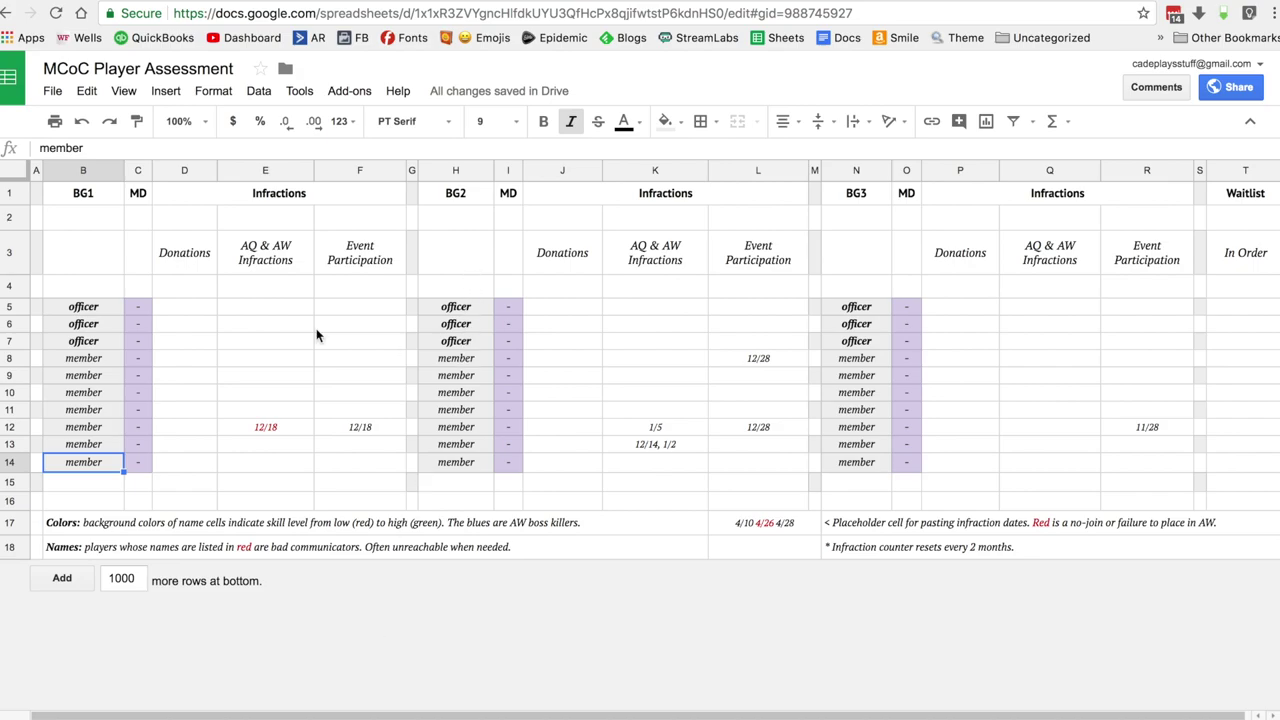
- Examine BG1's MD column and its donations, AQ & AW and event participation infraction cells
{"action": "left_click", "coordinate": [130, 309]}
{"action": "left_click", "coordinate": [133, 341]}
{"action": "left_click", "coordinate": [133, 377]}
{"action": "left_click", "coordinate": [137, 409]}
{"action": "left_click", "coordinate": [137, 444]}
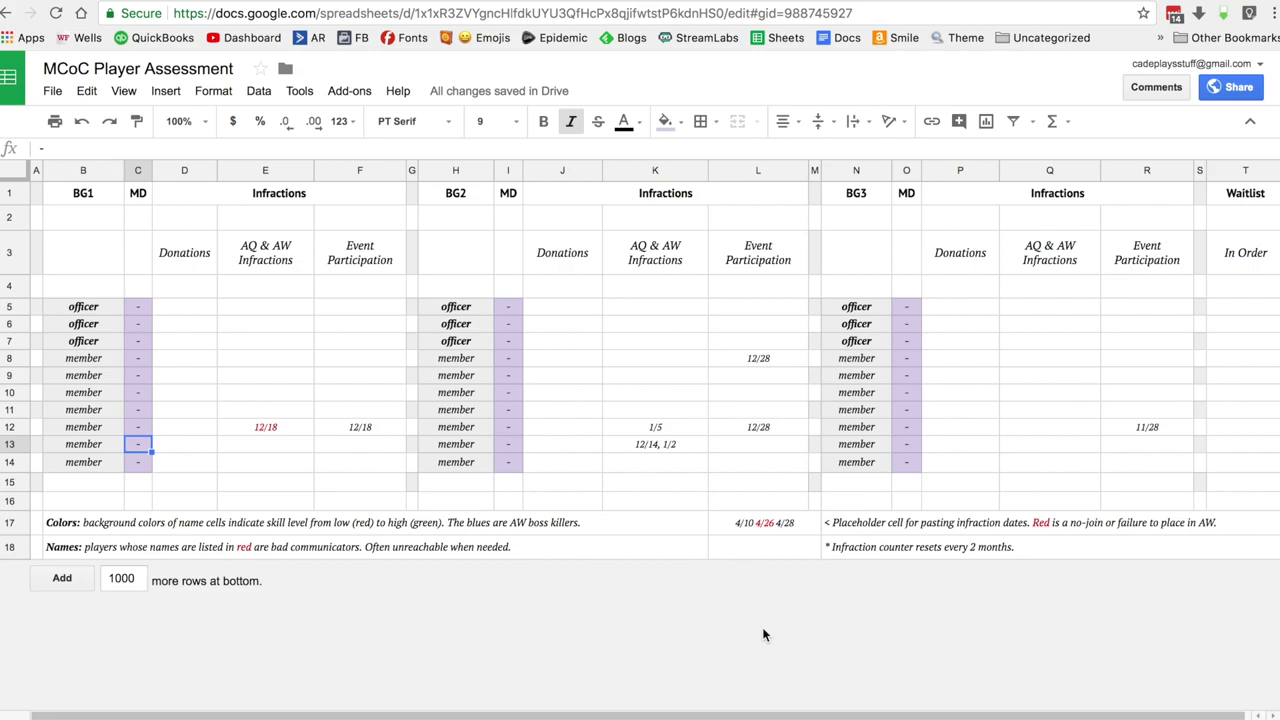
{"action": "key", "text": "Up"}
{"action": "key", "text": "Up"}
{"action": "key", "text": "Up"}
{"action": "key", "text": "Up"}
{"action": "key", "text": "Up"}
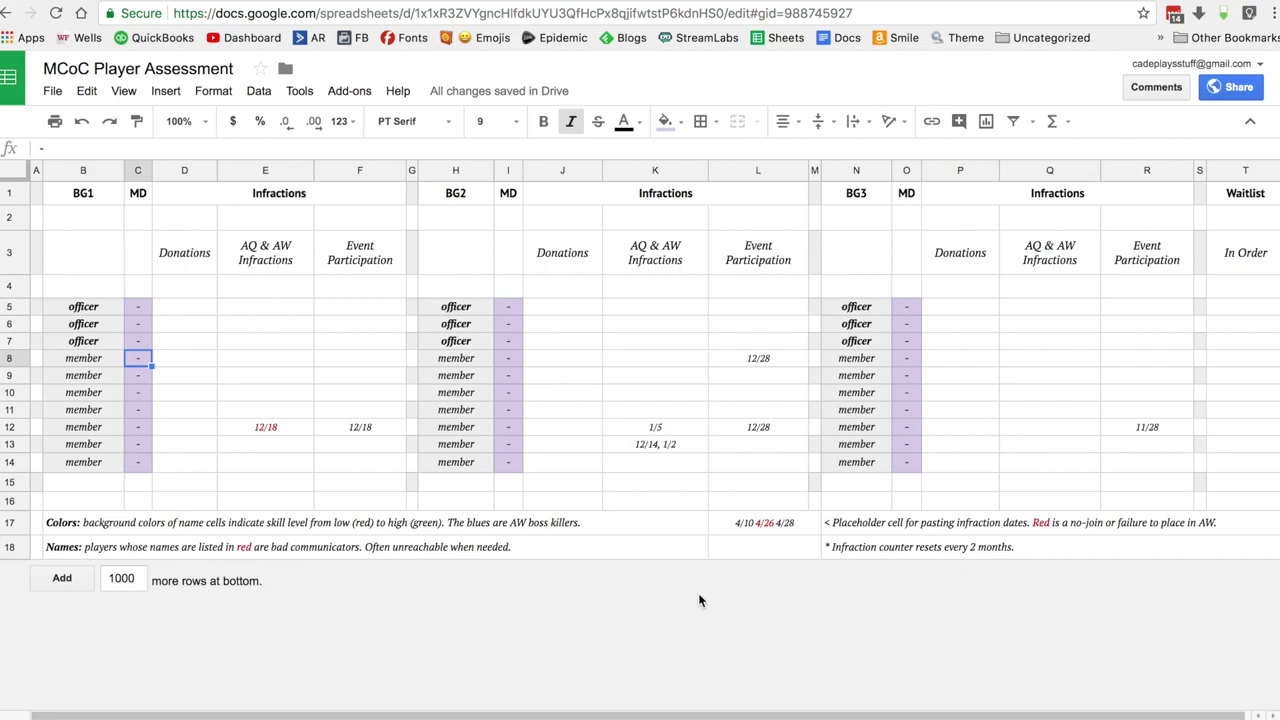
{"action": "left_click", "coordinate": [192, 397]}
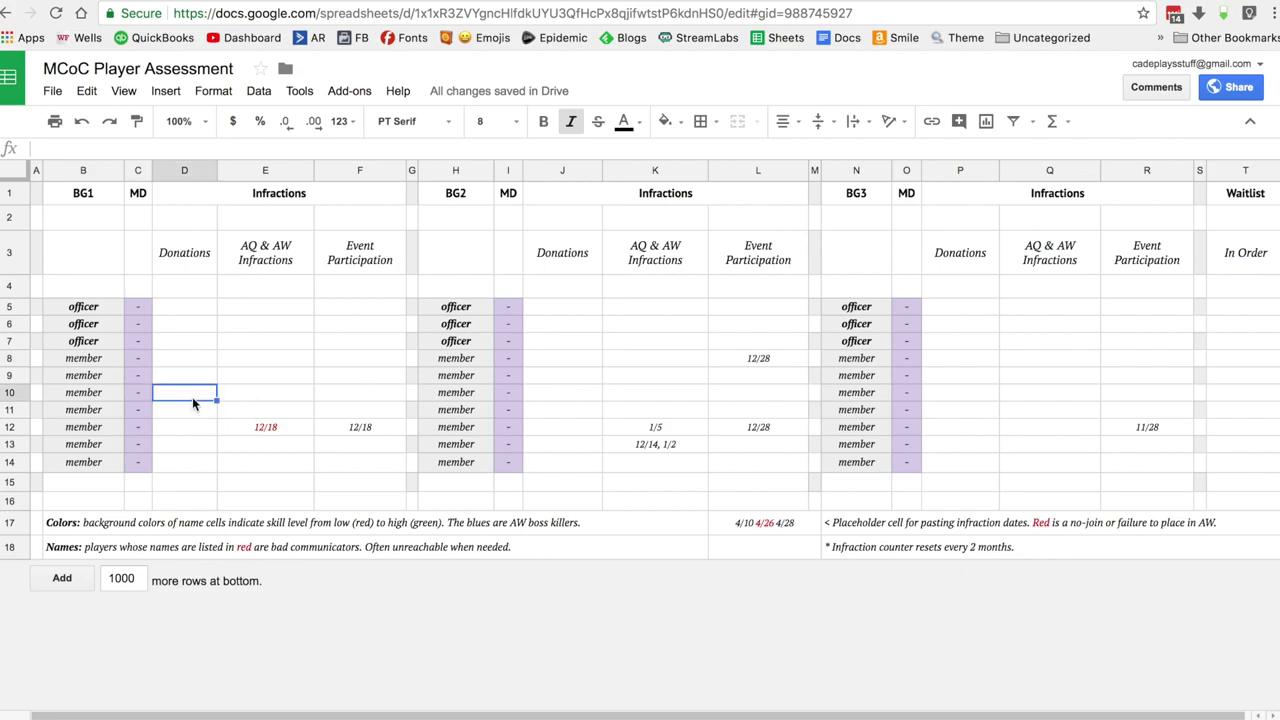
{"action": "key", "text": "Right"}
{"action": "key", "text": "Right"}
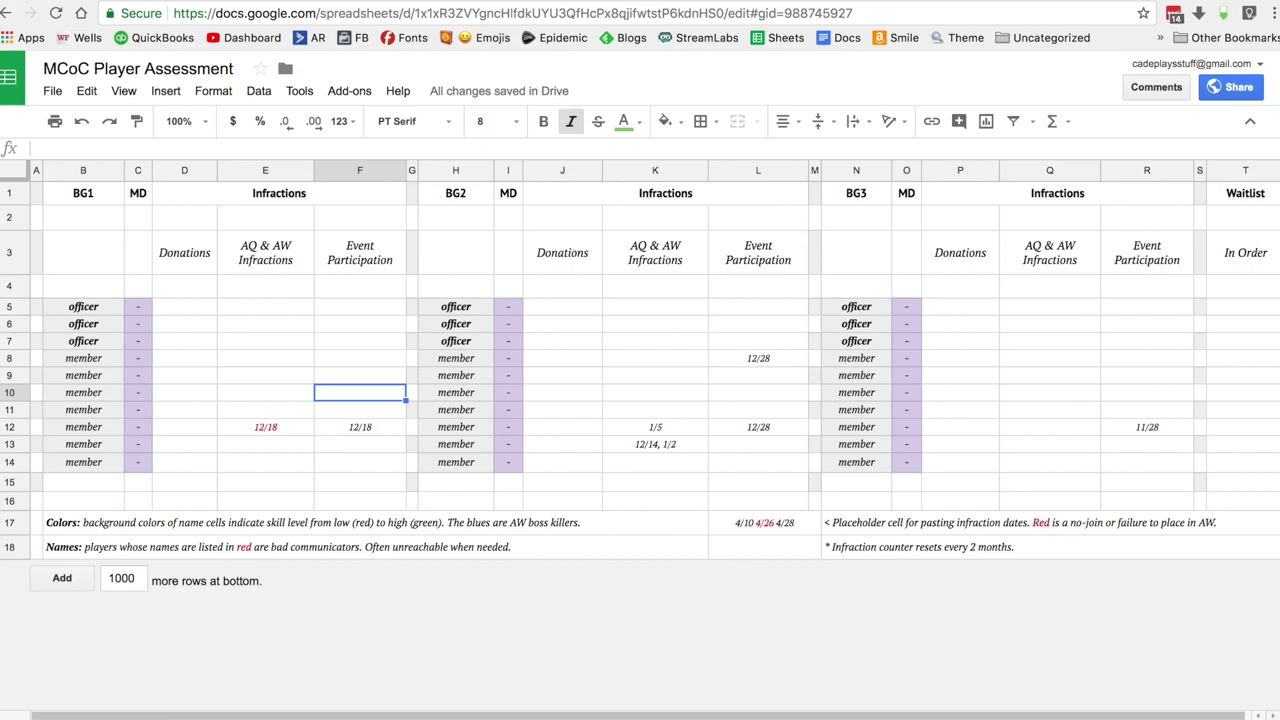
{"action": "left_click", "coordinate": [267, 427]}
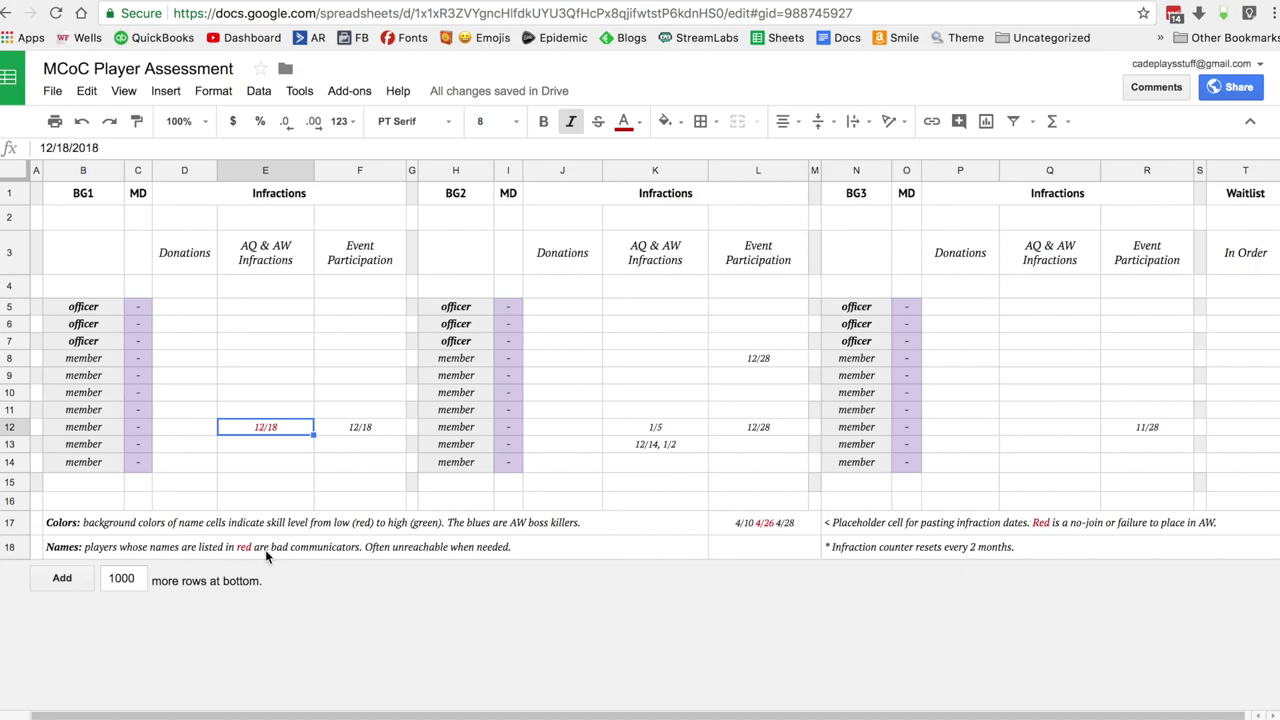
- Set the text colour of BG1's member cell B13 to dark red and consult the note about names
{"action": "left_click", "coordinate": [88, 446]}
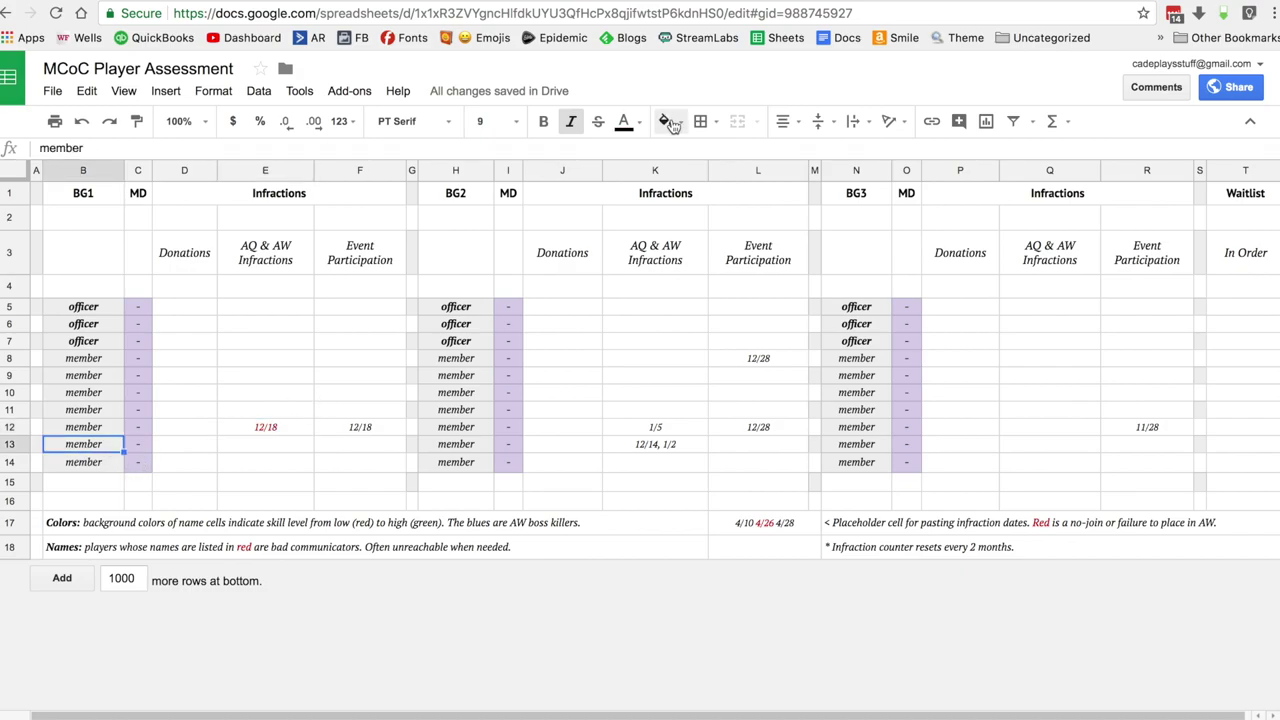
{"action": "left_click", "coordinate": [630, 121]}
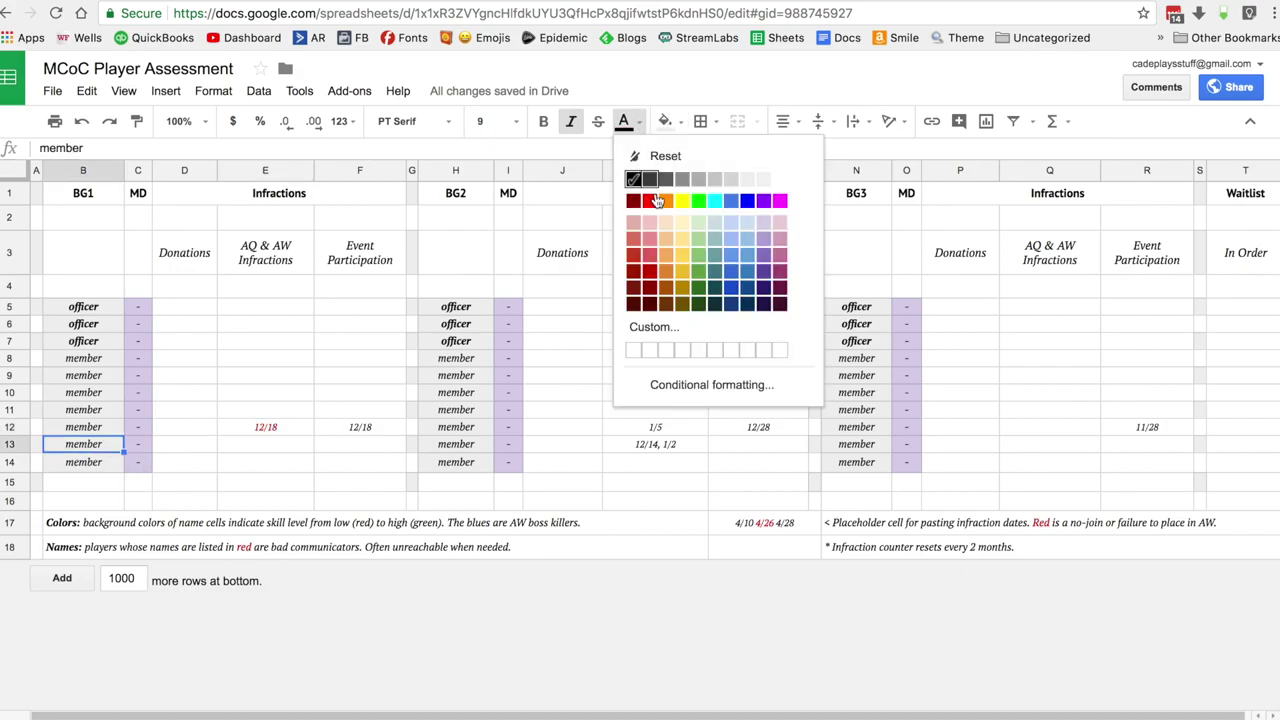
{"action": "left_click", "coordinate": [648, 271]}
{"action": "key", "text": "Down"}
{"action": "key", "text": "Down"}
{"action": "key", "text": "Down"}
{"action": "key", "text": "Down"}
{"action": "key", "text": "Down"}
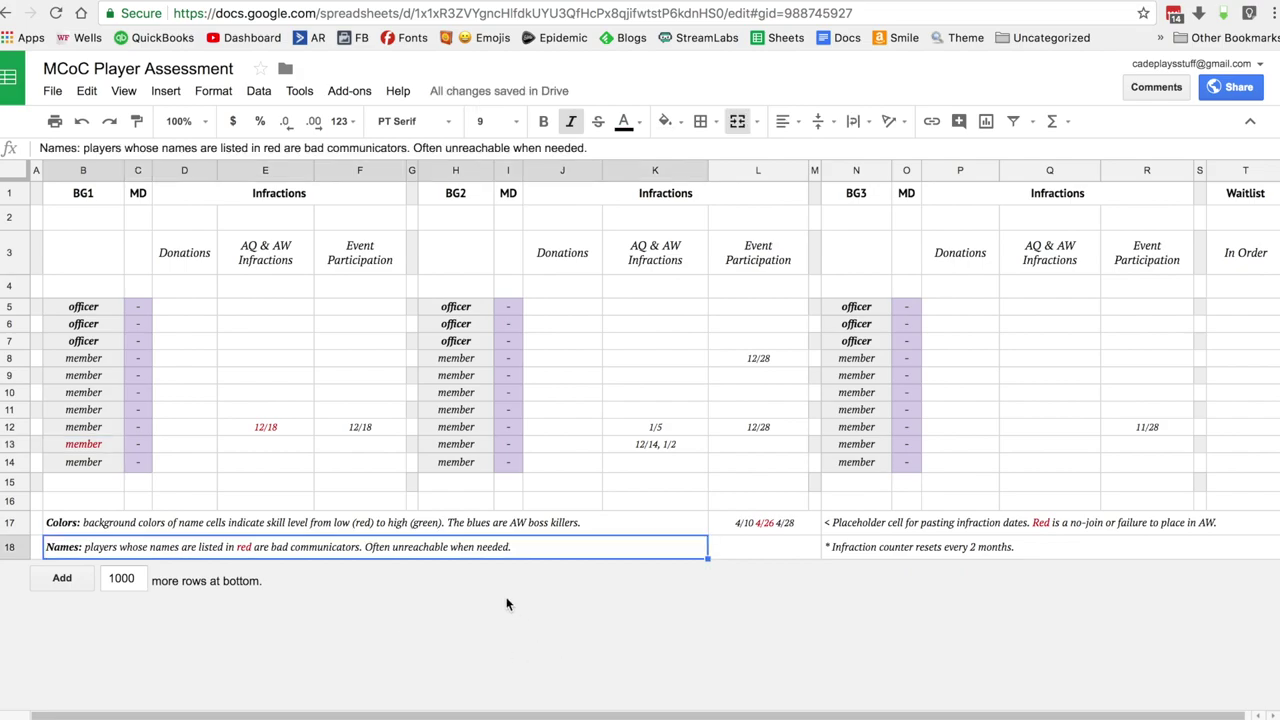
- Fill BG1's first member cell, B8, with light yellow
{"action": "left_click", "coordinate": [262, 428]}
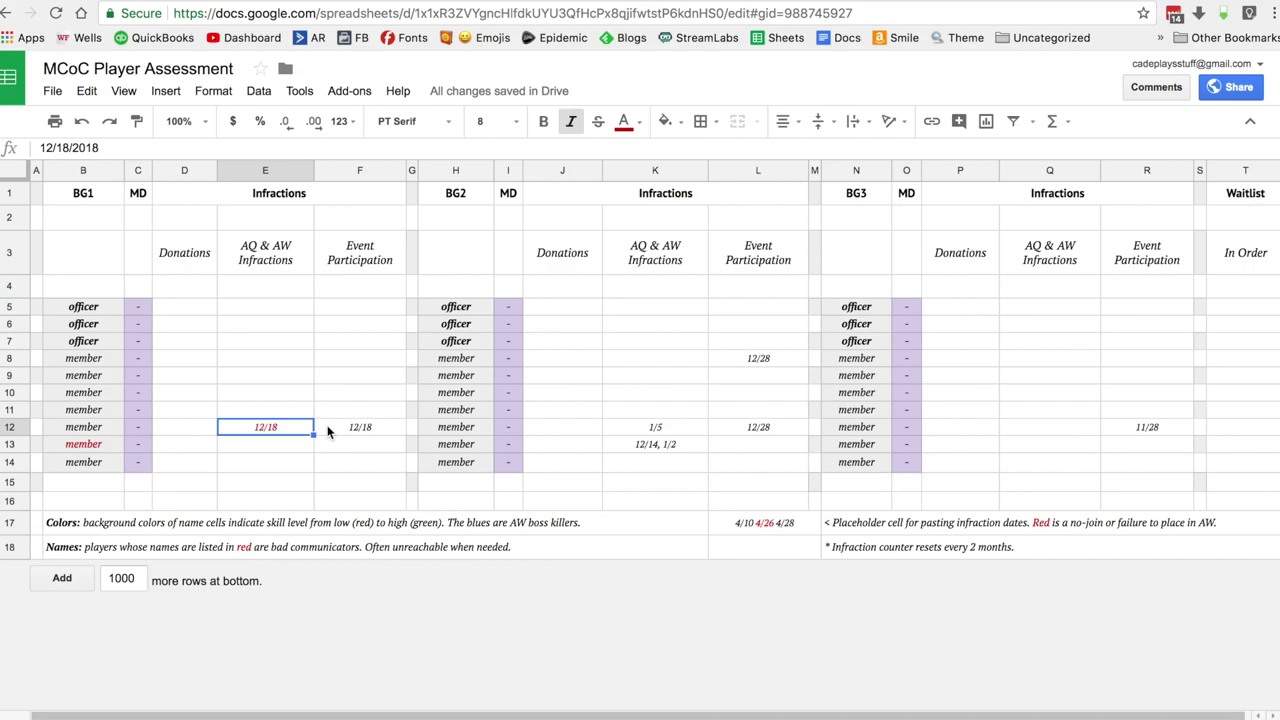
{"action": "left_click", "coordinate": [57, 362]}
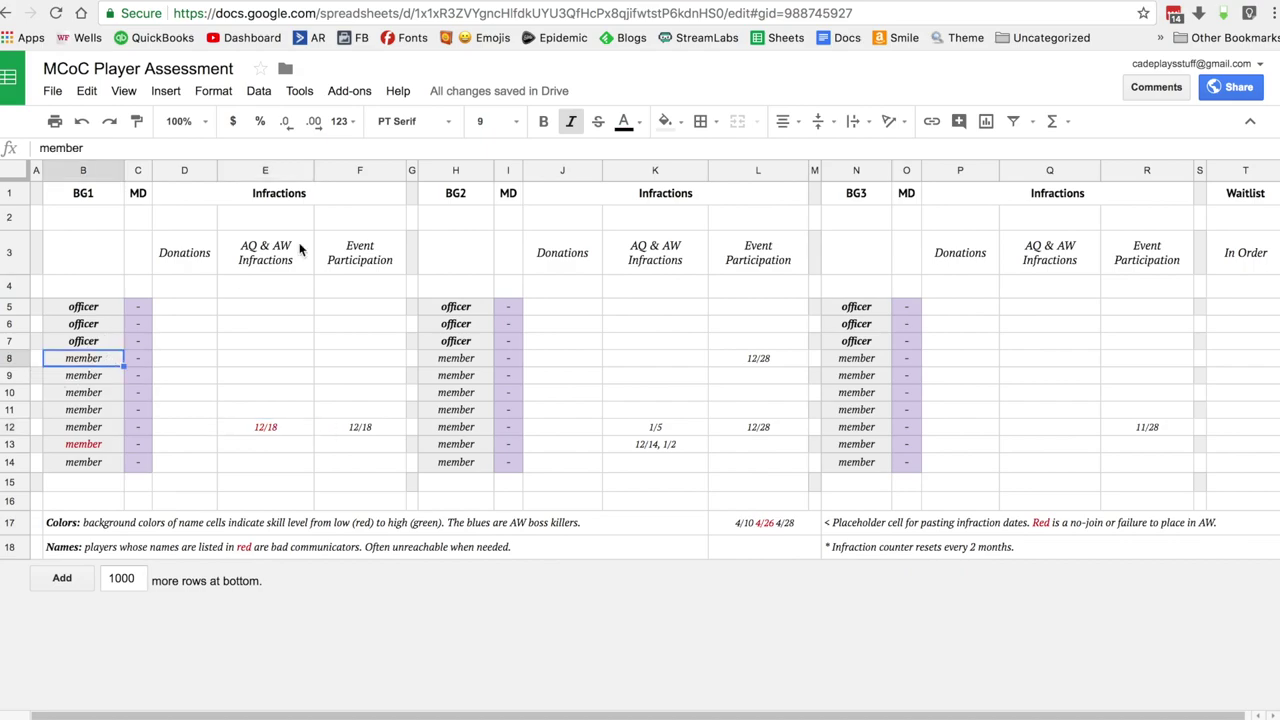
{"action": "left_click", "coordinate": [686, 124]}
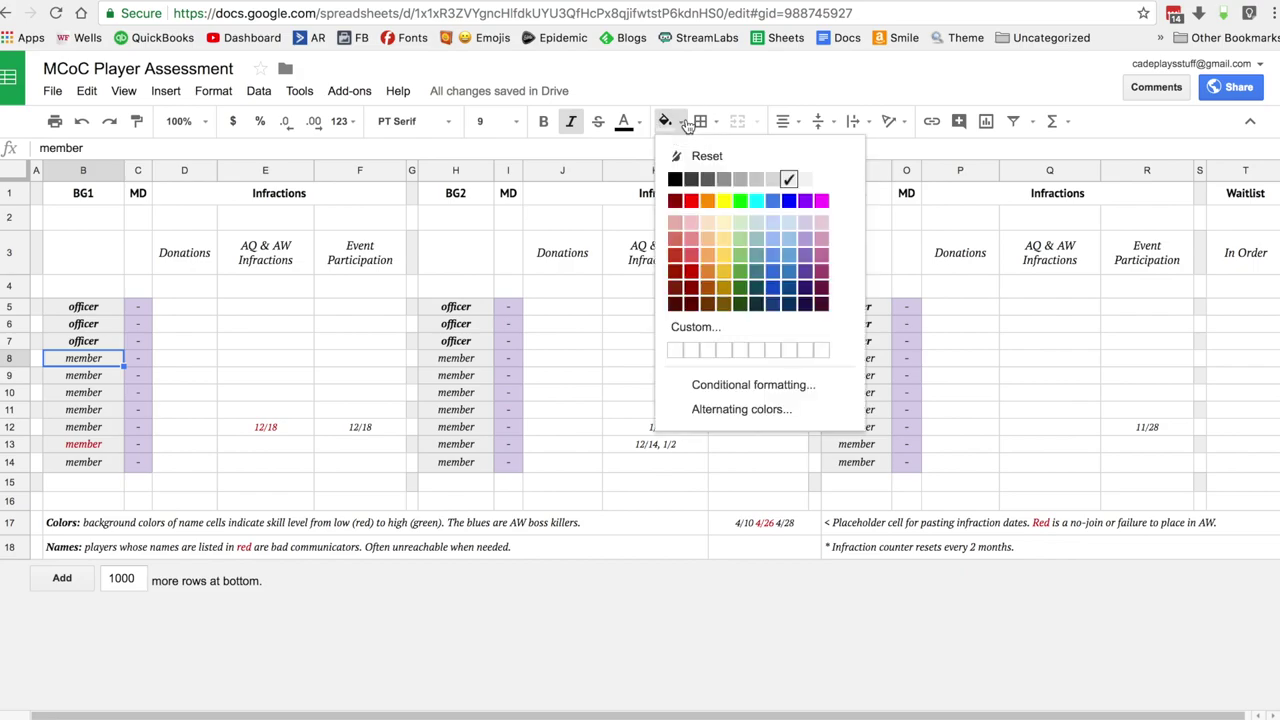
{"action": "left_click", "coordinate": [723, 221]}
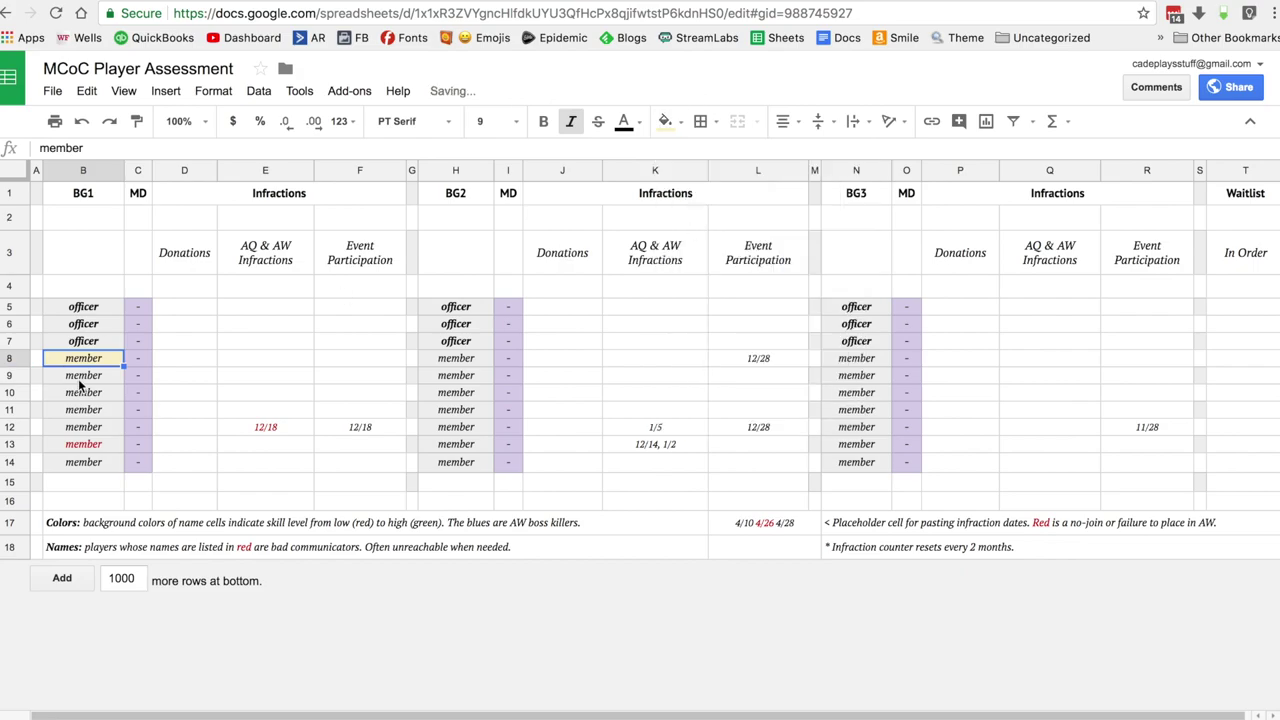
- Fill BG1's member cell B11 with light red and officer cell B6 with light green
{"action": "left_click", "coordinate": [328, 535]}
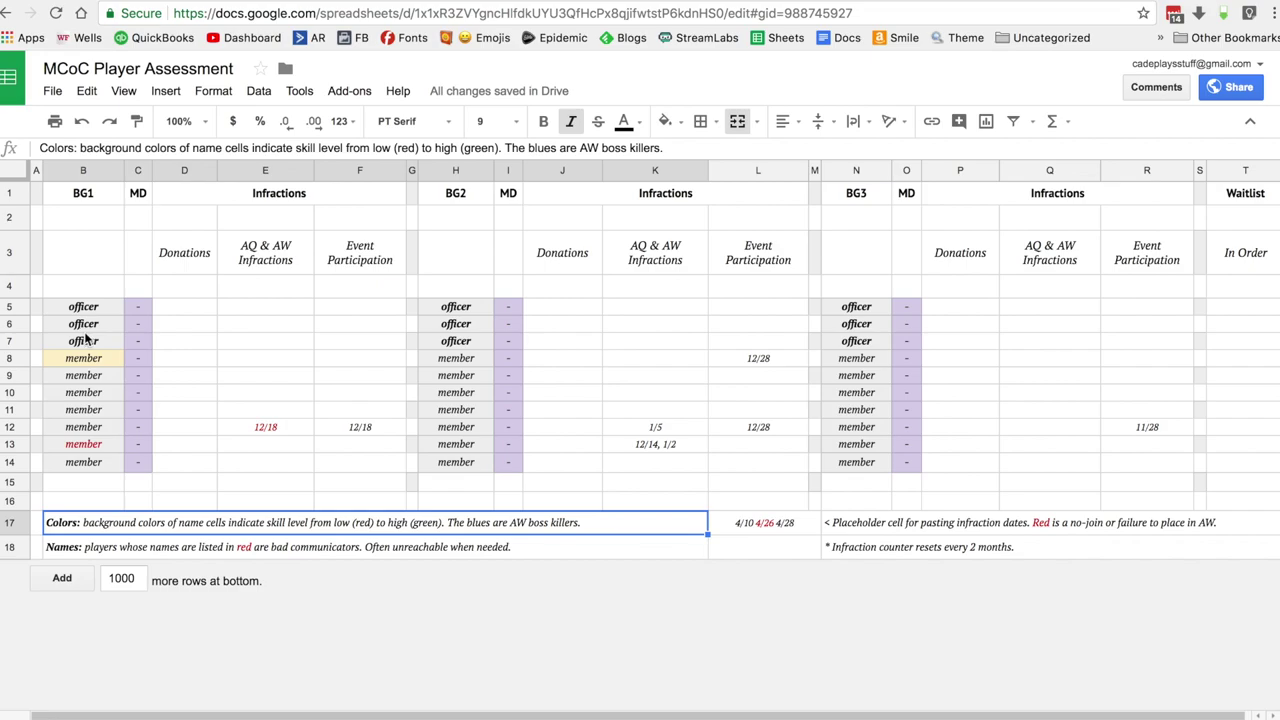
{"action": "left_click", "coordinate": [83, 412]}
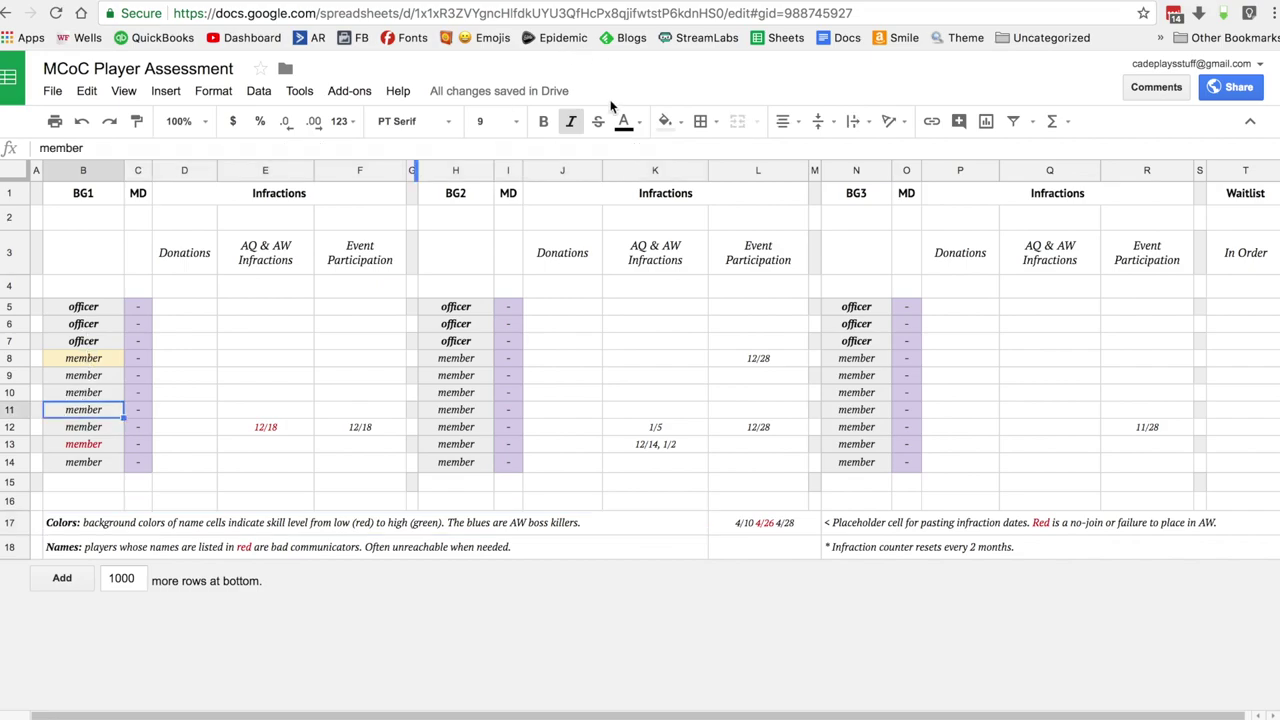
{"action": "left_click", "coordinate": [666, 121]}
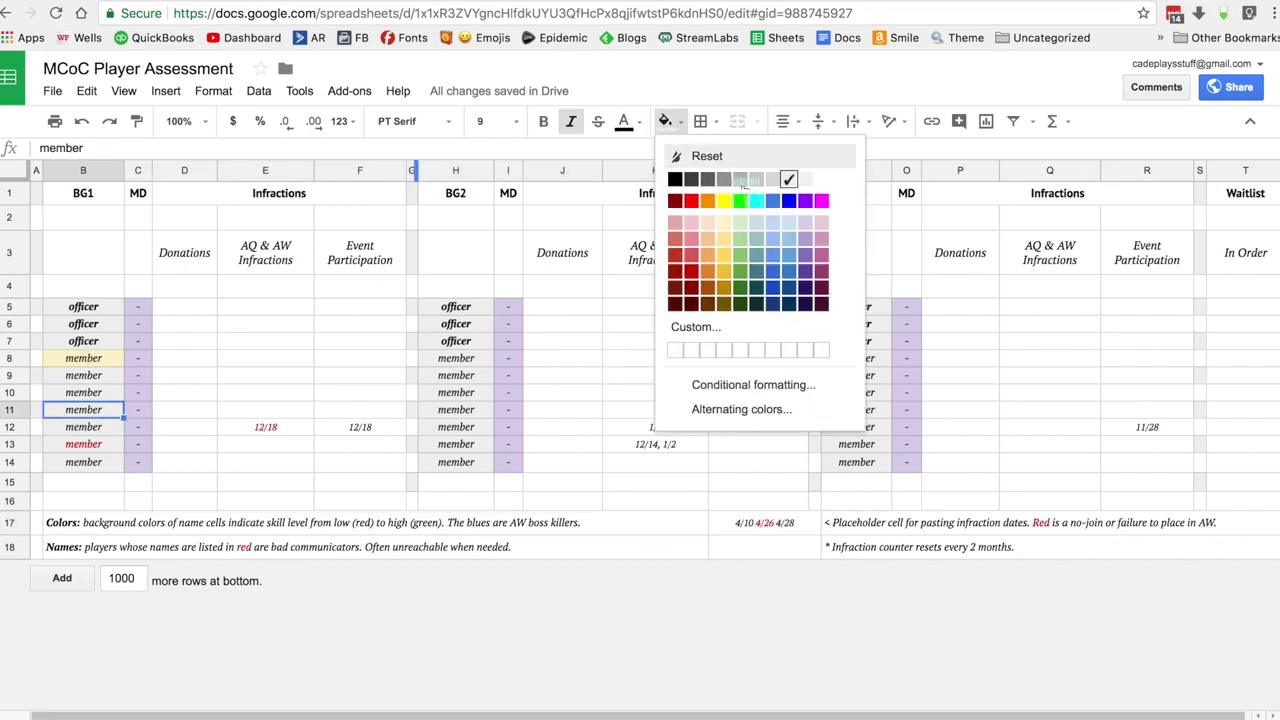
{"action": "left_click", "coordinate": [690, 221]}
{"action": "left_click", "coordinate": [98, 326]}
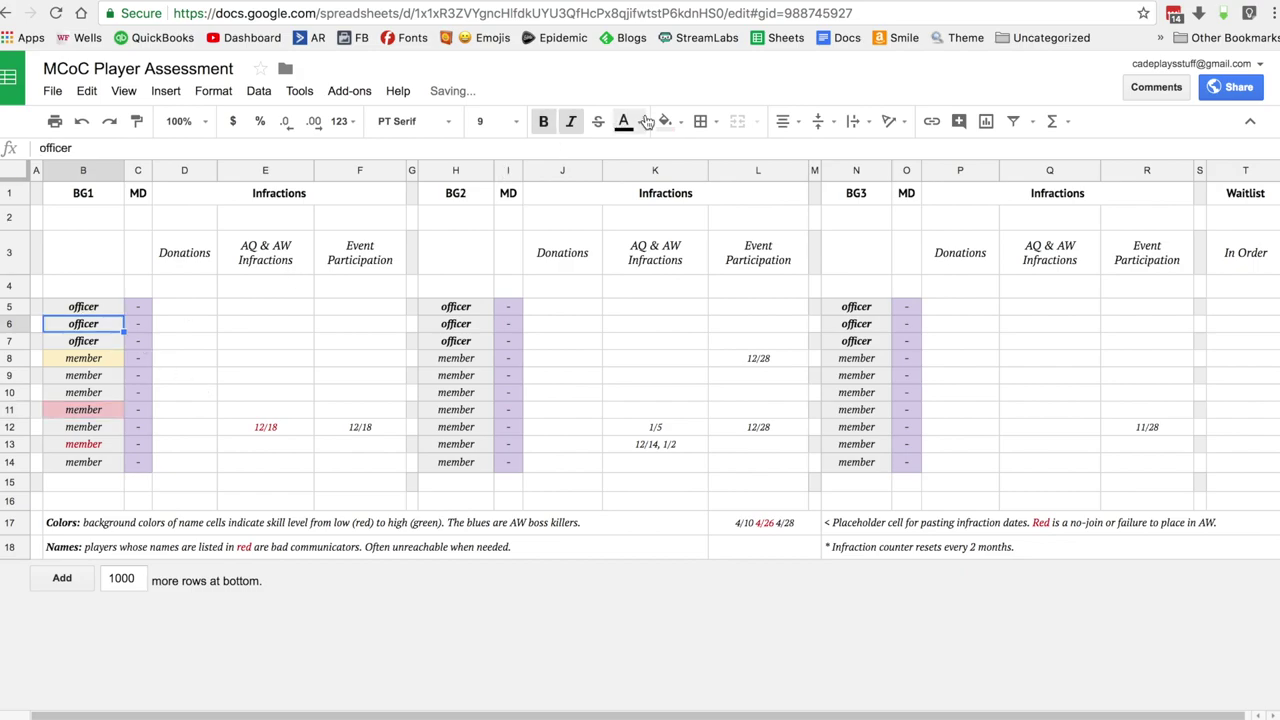
{"action": "left_click", "coordinate": [666, 121]}
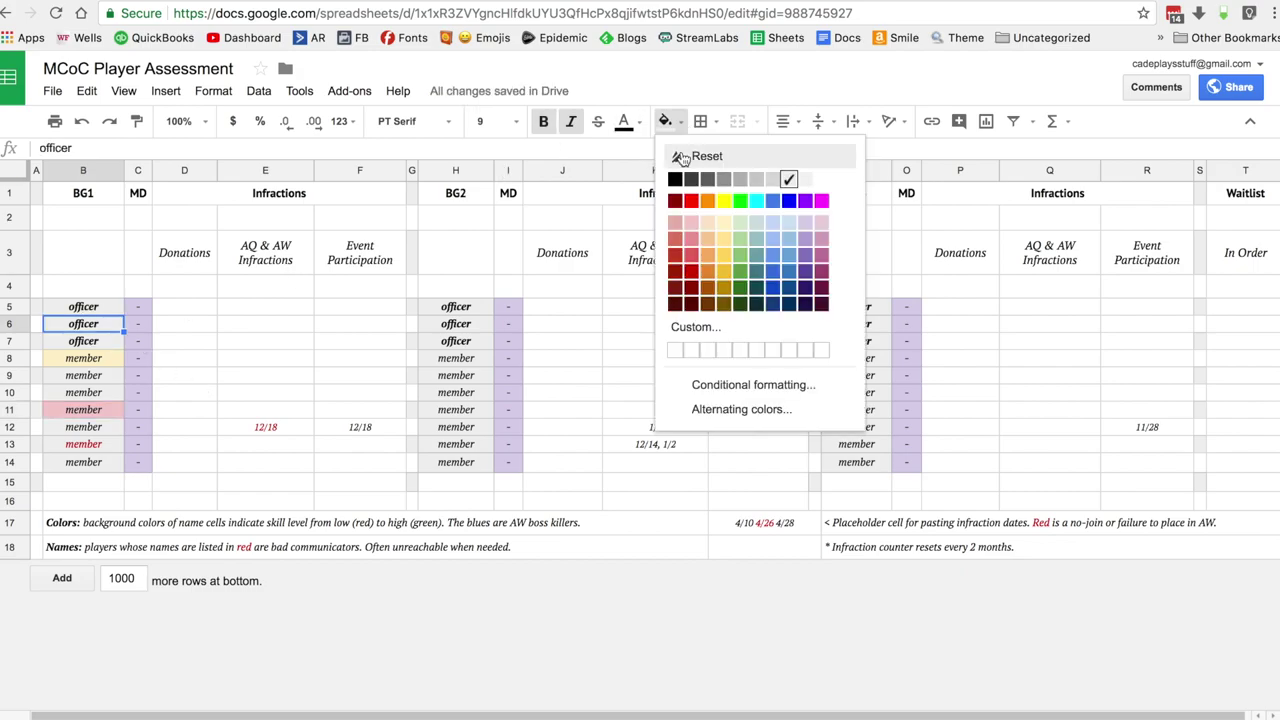
{"action": "left_click", "coordinate": [738, 222]}
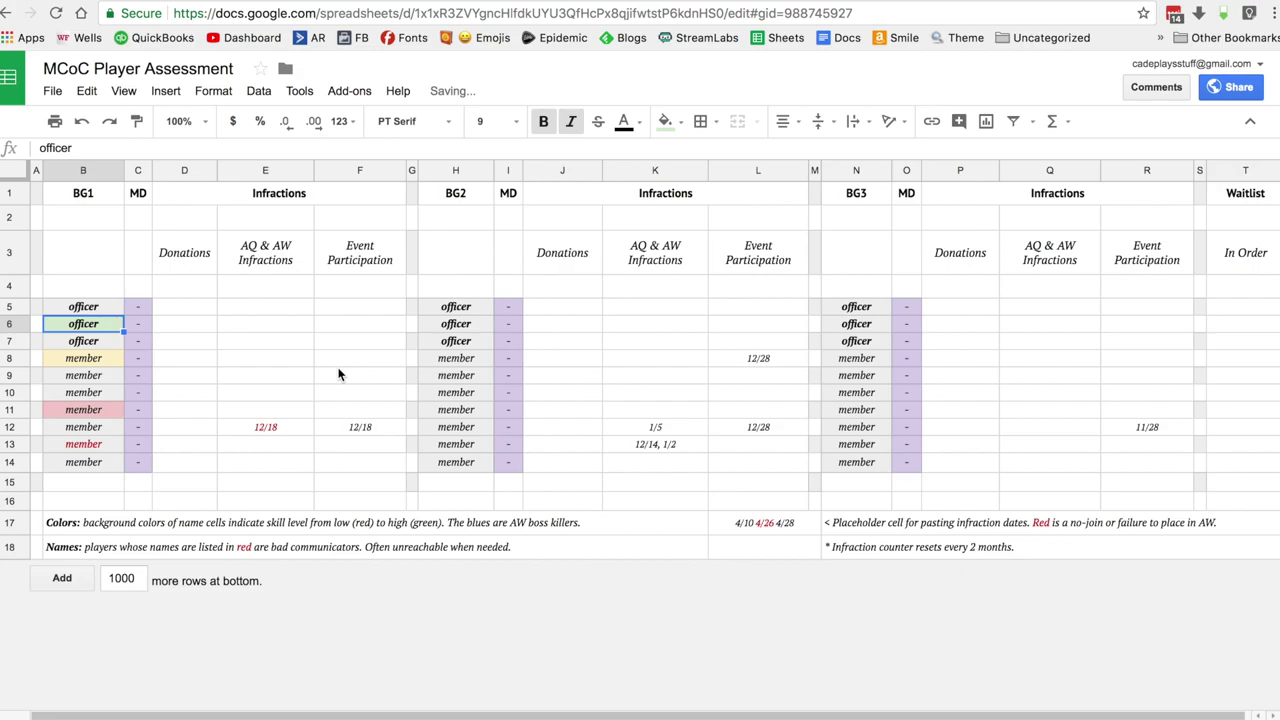
- Copy the green officer cell B6 into B5, B7 and B10
{"action": "key", "text": "Up"}
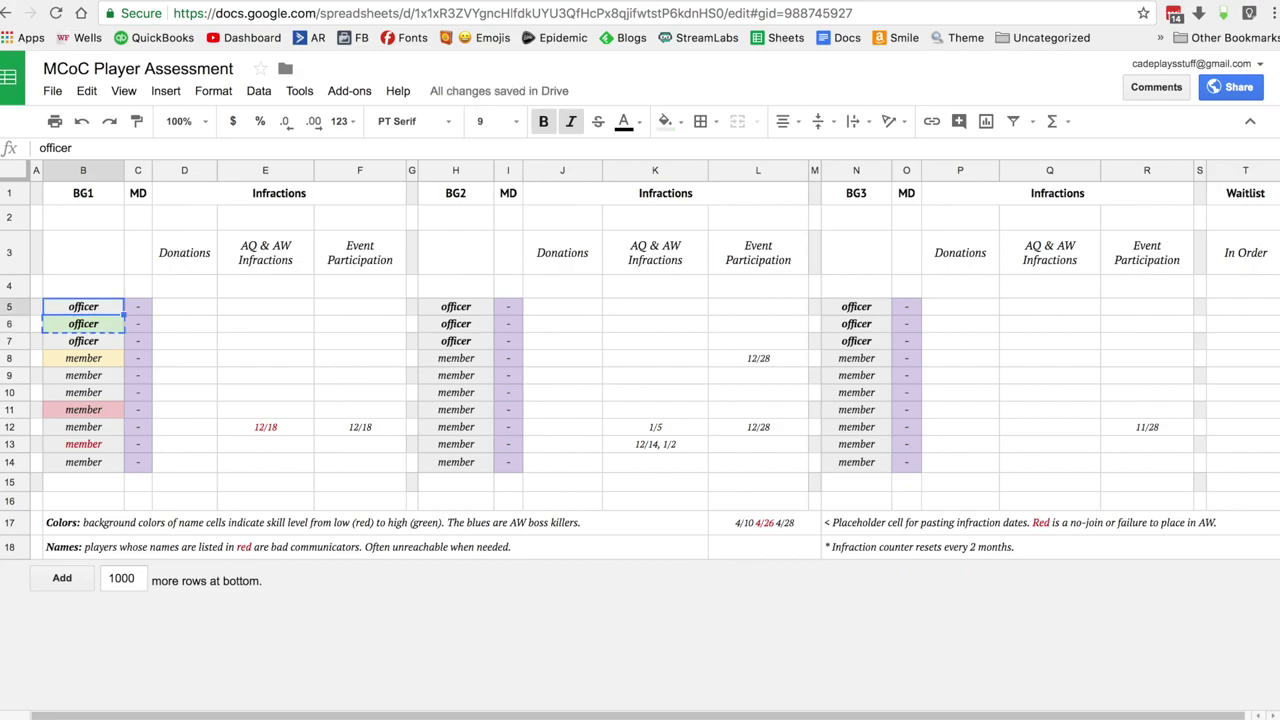
{"action": "key", "text": "ctrl+v"}
{"action": "key", "text": "Down"}
{"action": "key", "text": "Down"}
{"action": "key", "text": "ctrl+v"}
{"action": "key", "text": "Down"}
{"action": "key", "text": "Down"}
{"action": "key", "text": "Down"}
{"action": "key", "text": "ctrl+v"}
- Copy the yellow member cell B8 into B9, B12, B13 and B14
{"action": "key", "text": "Up"}
{"action": "key", "text": "Up"}
{"action": "key", "text": "ctrl+c"}
{"action": "key", "text": "Down"}
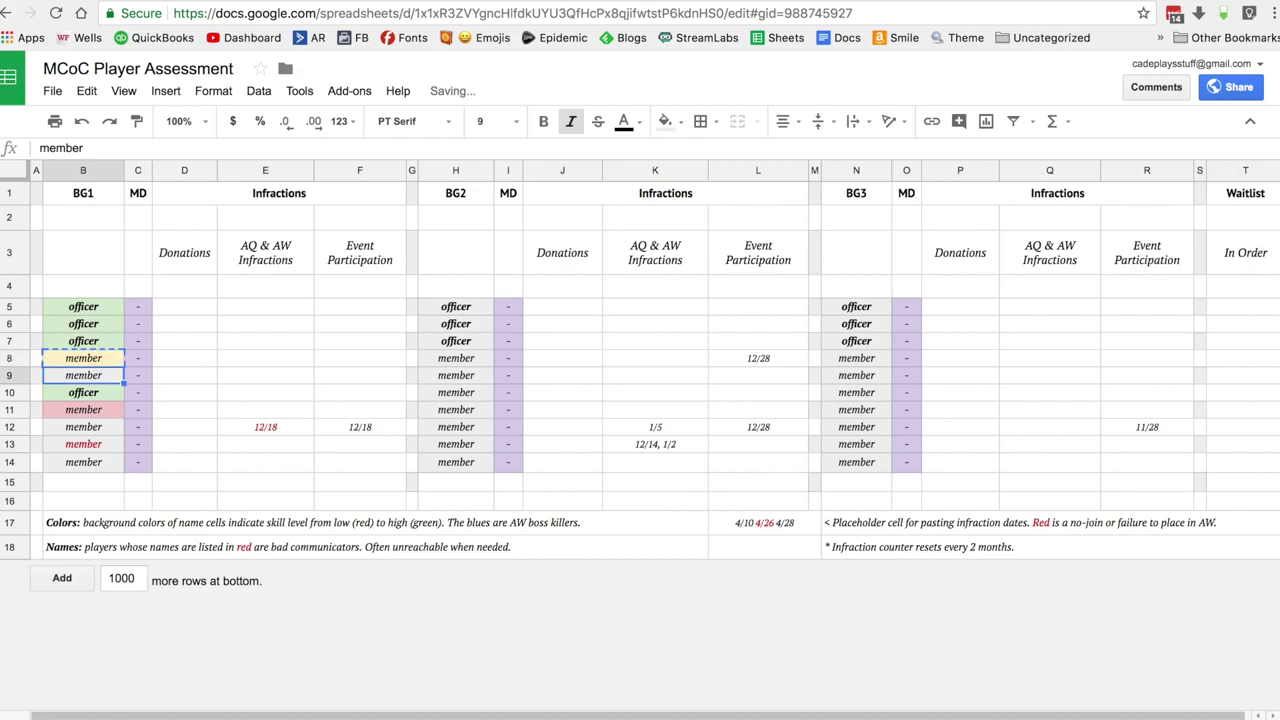
{"action": "key", "text": "ctrl+v"}
{"action": "key", "text": "Down"}
{"action": "key", "text": "Down"}
{"action": "key", "text": "Down"}
{"action": "key", "text": "Down"}
{"action": "key", "text": "Up"}
{"action": "key", "text": "ctrl+v"}
{"action": "key", "text": "Down"}
{"action": "key", "text": "Down"}
{"action": "key", "text": "ctrl+v"}
- Colour the text of the yellow member cell B13 dark red and consult the notes on names and infraction resets
{"action": "key", "text": "Up"}
{"action": "key", "text": "Up"}
{"action": "key", "text": "Down"}
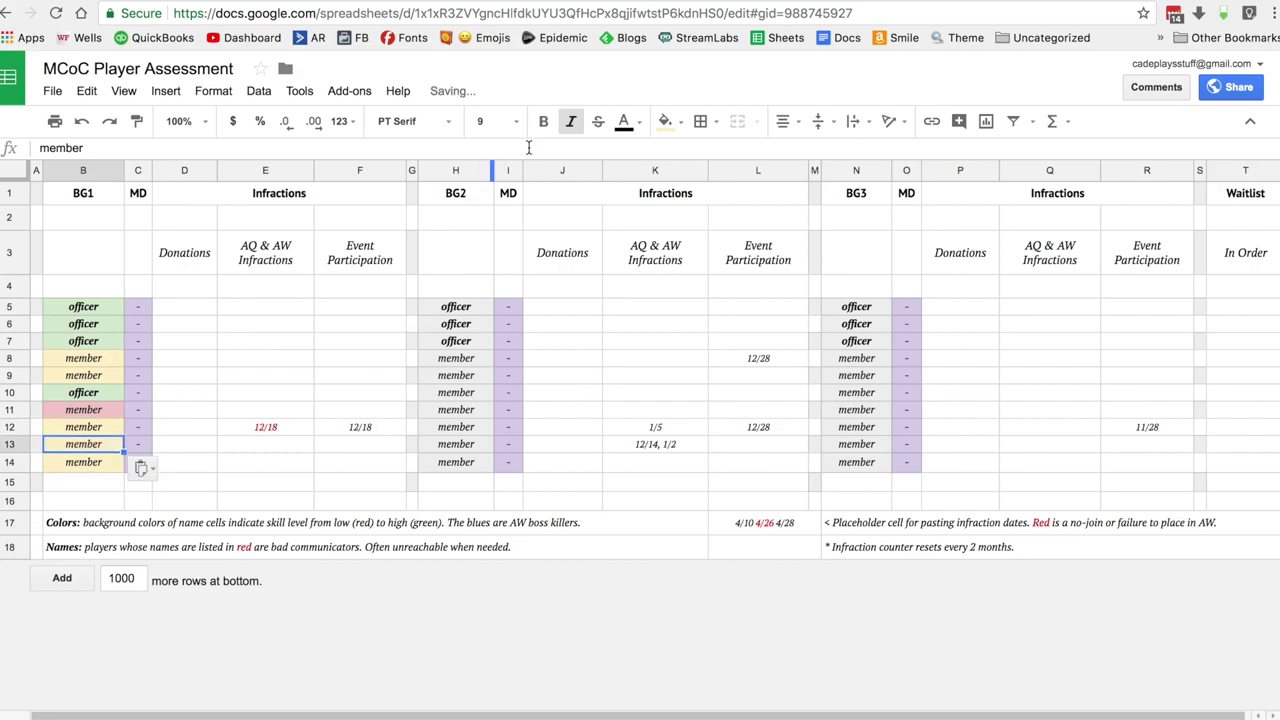
{"action": "left_click", "coordinate": [624, 121]}
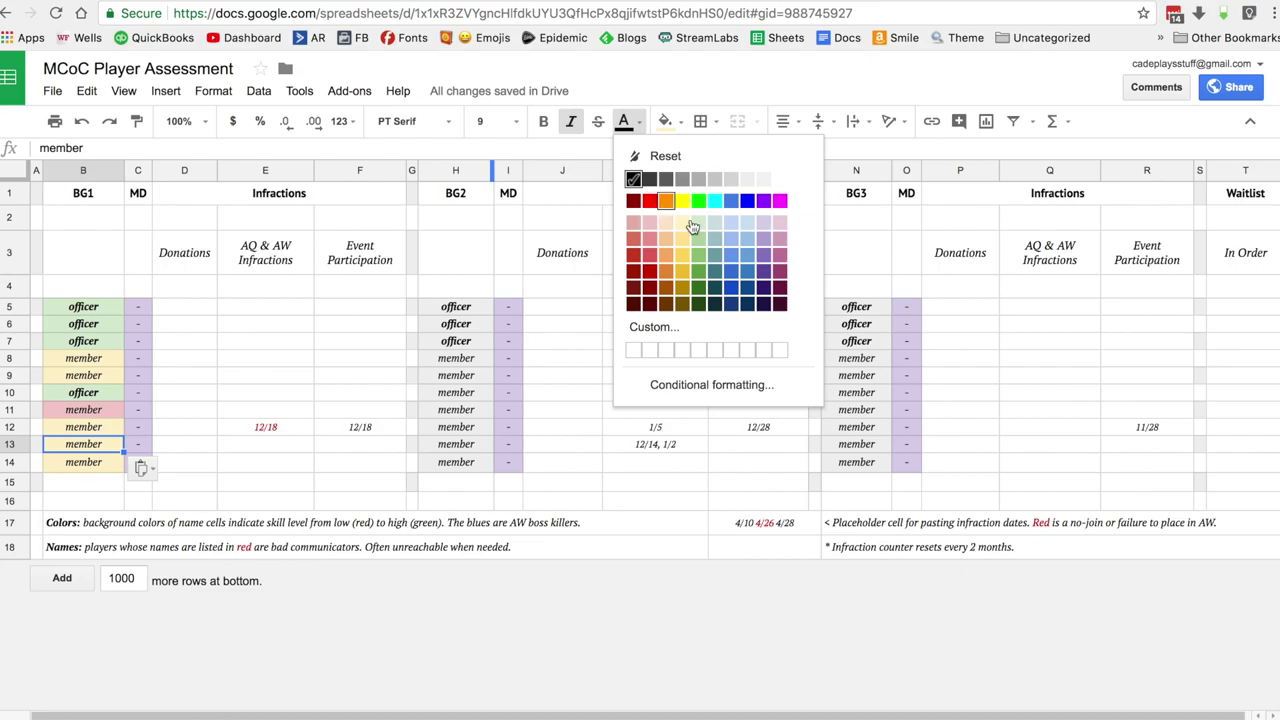
{"action": "left_click", "coordinate": [650, 272]}
{"action": "key", "text": "Down"}
{"action": "key", "text": "Down"}
{"action": "key", "text": "Down"}
{"action": "key", "text": "Down"}
{"action": "key", "text": "Down"}
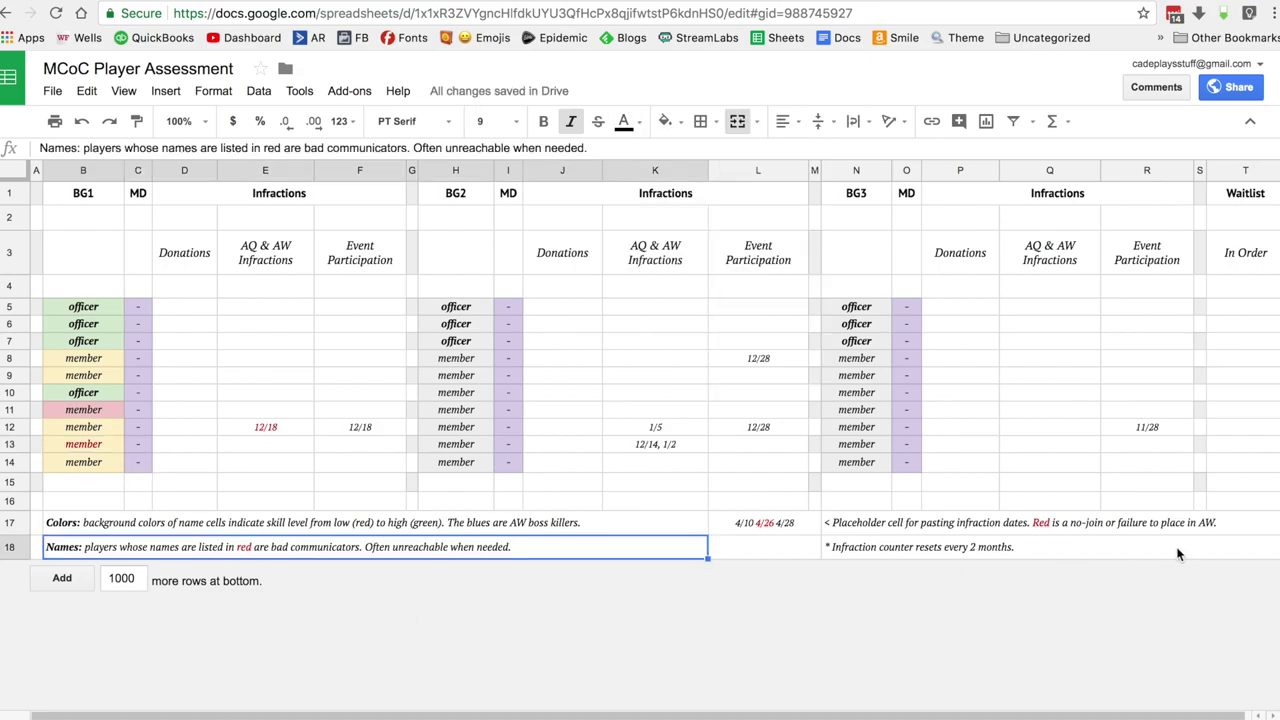
{"action": "left_click", "coordinate": [1238, 555]}
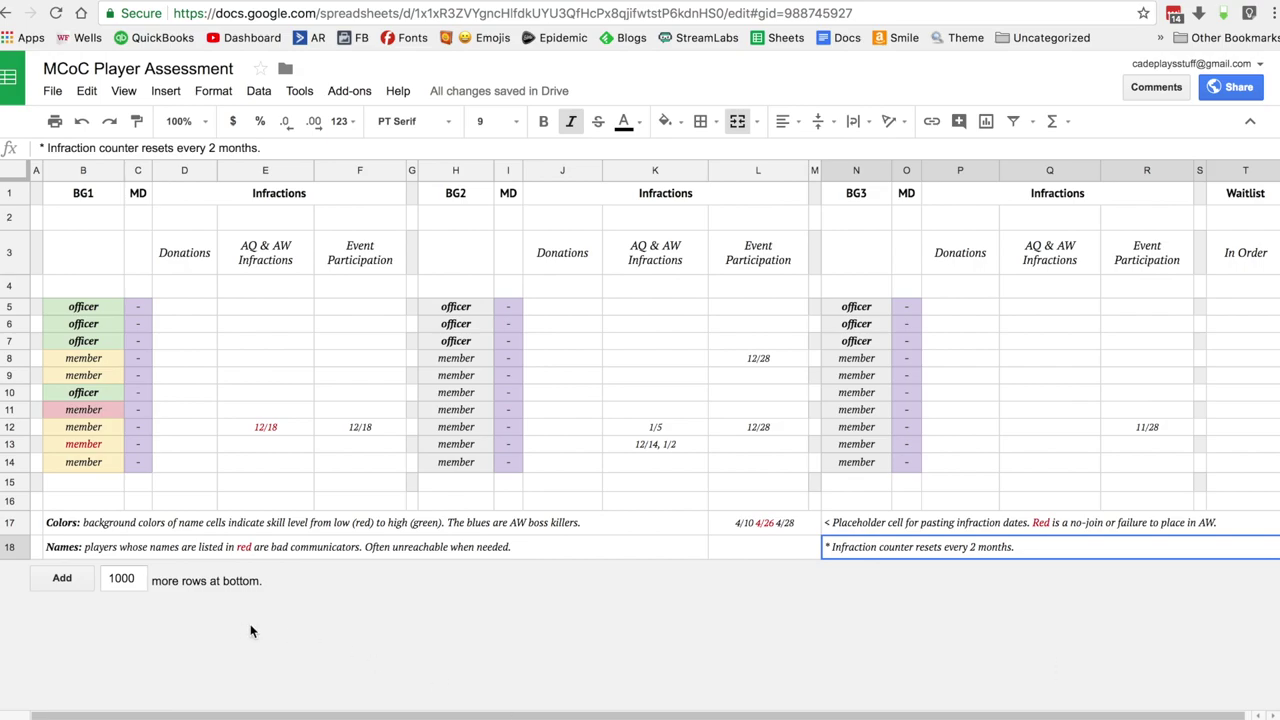
- Colour only the 1/2 date dark red in BG2's AQ & AW infractions cell K13, following the placeholder cell's example
{"action": "left_click", "coordinate": [674, 444]}
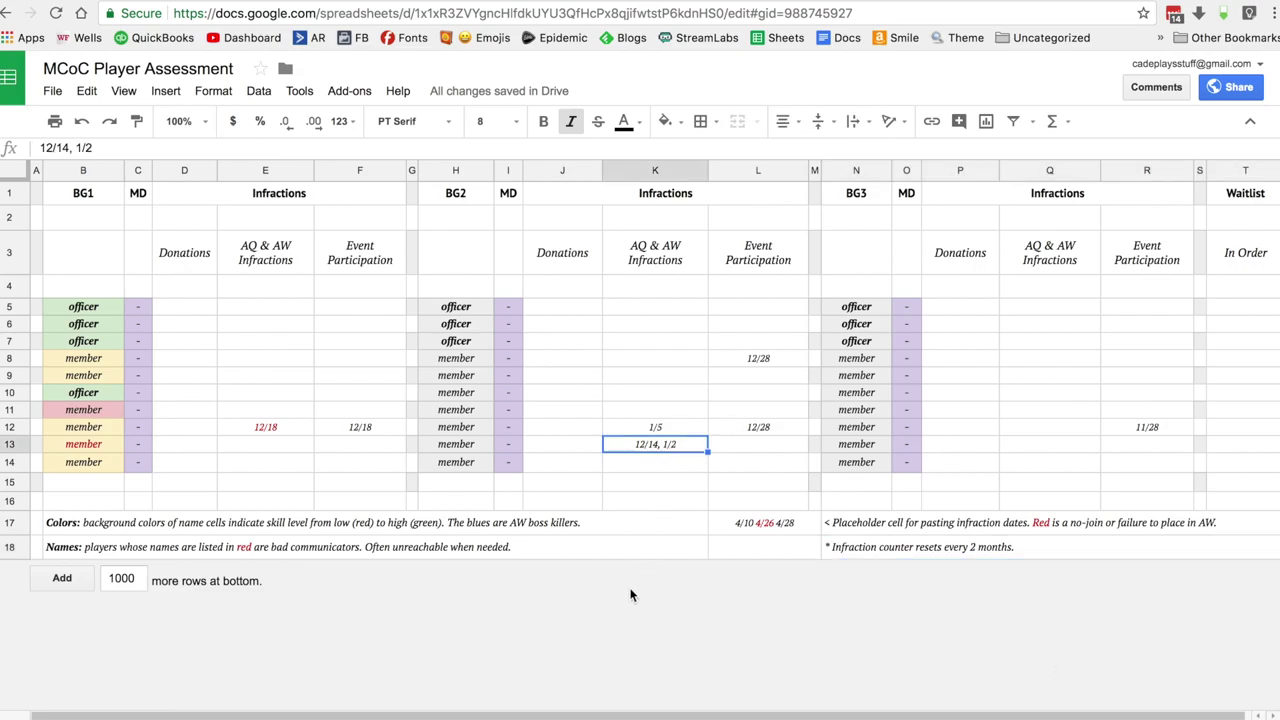
{"action": "left_click", "coordinate": [795, 524]}
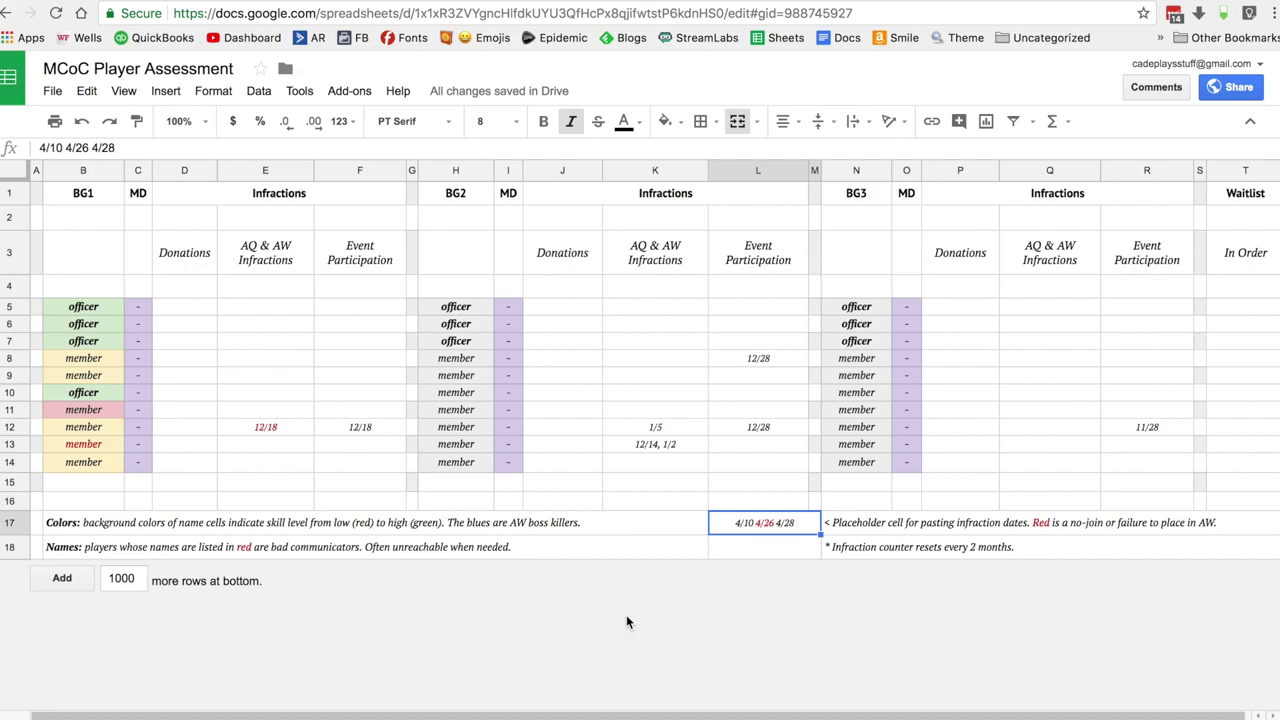
{"action": "key", "text": "Right"}
{"action": "key", "text": "Left"}
{"action": "left_click", "coordinate": [666, 449]}
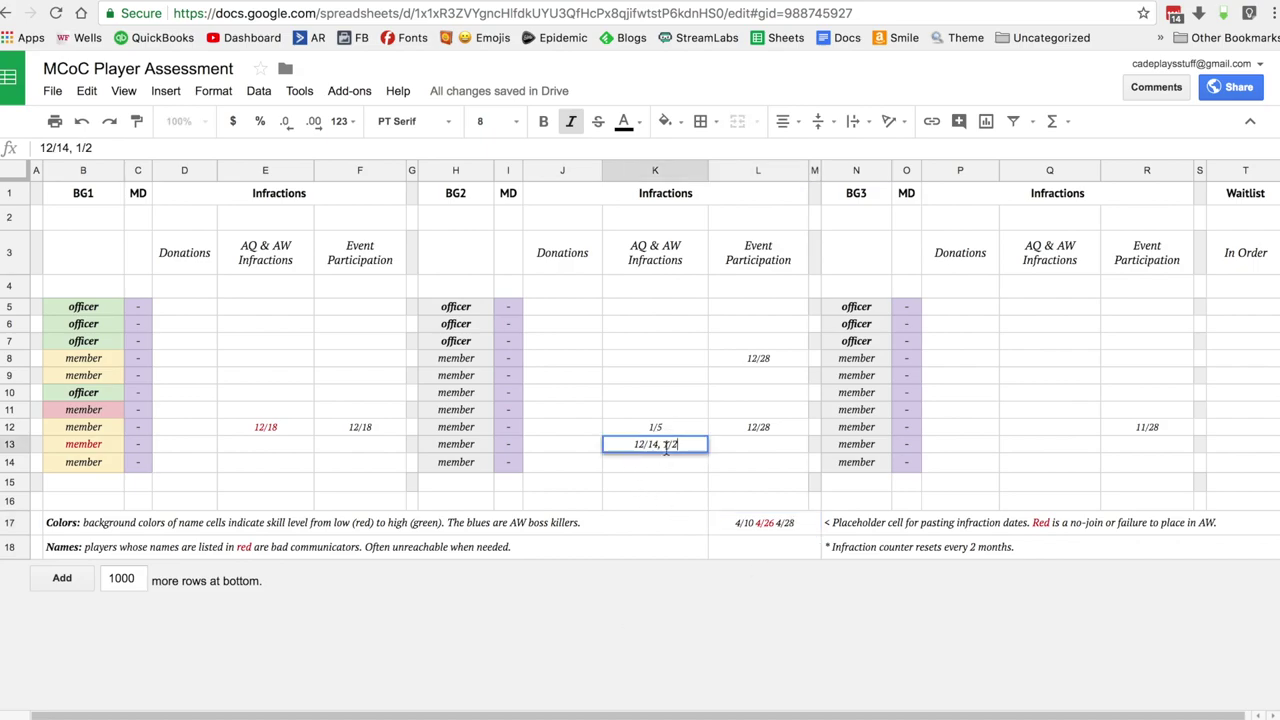
{"action": "key", "text": "BackSpace"}
{"action": "left_click", "coordinate": [721, 449]}
{"action": "double_click", "coordinate": [660, 446]}
{"action": "type", "text": ","}
{"action": "key", "text": "Right"}
{"action": "key", "text": "shift+Right"}
{"action": "key", "text": "shift+Right"}
{"action": "key", "text": "shift+Right"}
{"action": "left_click", "coordinate": [636, 122]}
{"action": "left_click", "coordinate": [649, 271]}
{"action": "key", "text": "Return"}
{"action": "key", "text": "ctrl+Down"}
{"action": "left_click", "coordinate": [737, 449]}
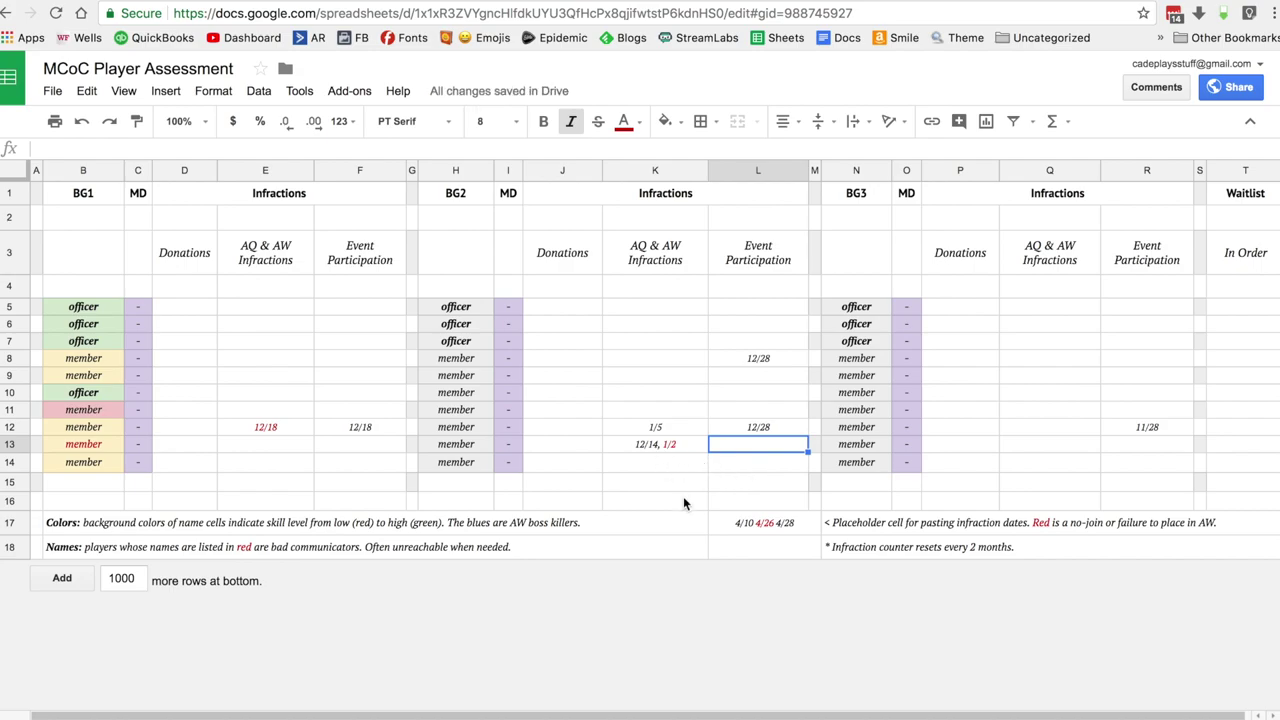
{"action": "left_click", "coordinate": [1235, 503]}
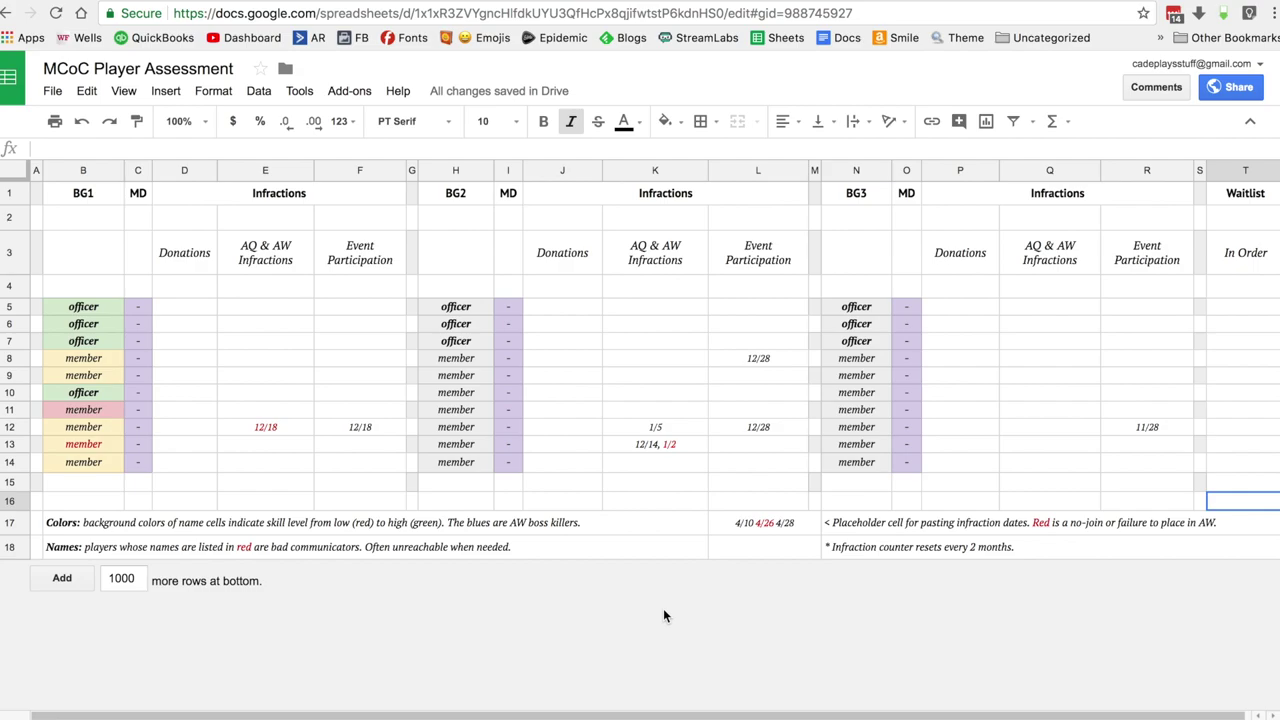
- Review the red-text member cell B13 and the placeholder note explaining what red infraction dates mean
{"action": "left_click", "coordinate": [102, 446]}
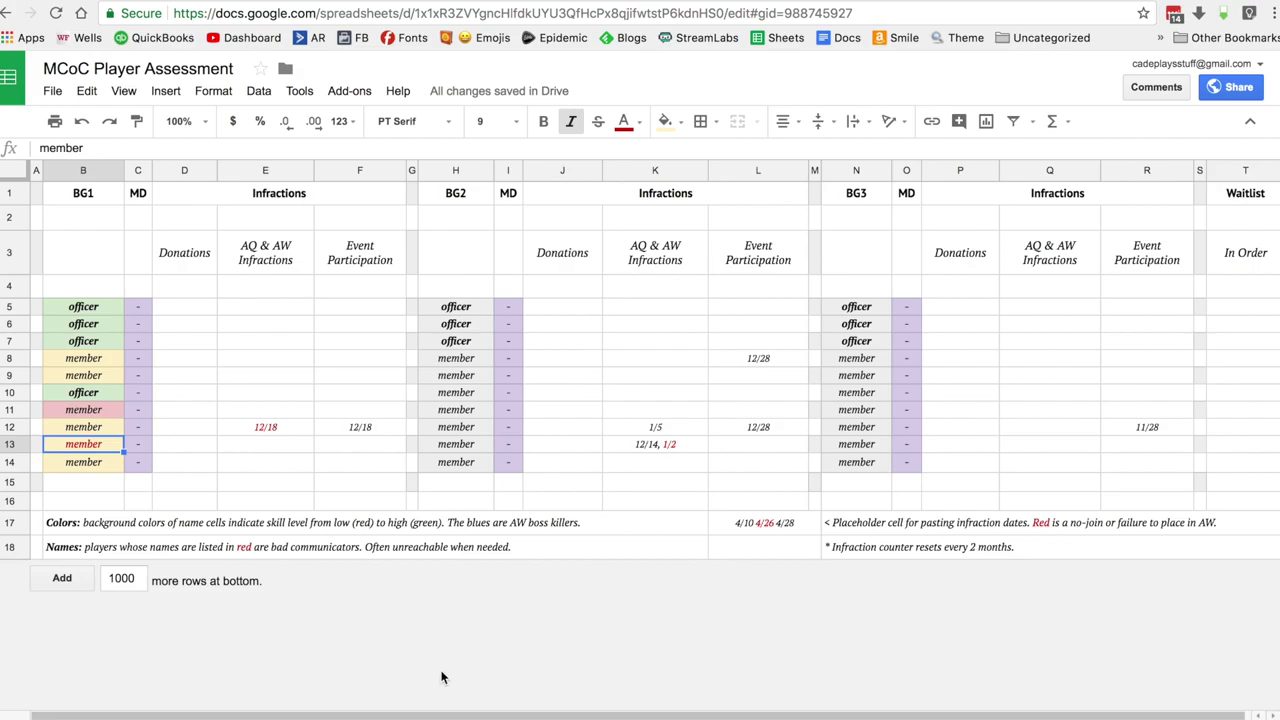
{"action": "left_click", "coordinate": [1052, 524]}
{"action": "double_click", "coordinate": [1040, 524]}
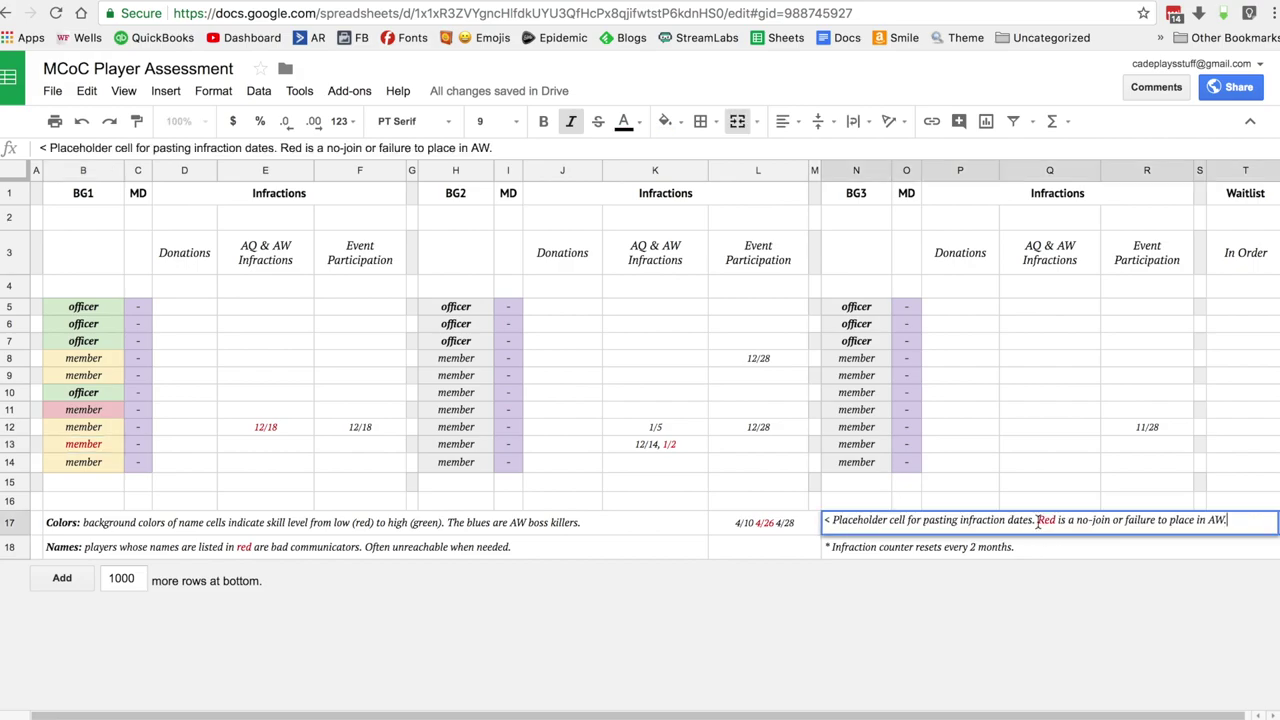
{"action": "double_click", "coordinate": [1046, 520]}
{"action": "key", "text": "Return"}
{"action": "left_click", "coordinate": [1057, 527]}
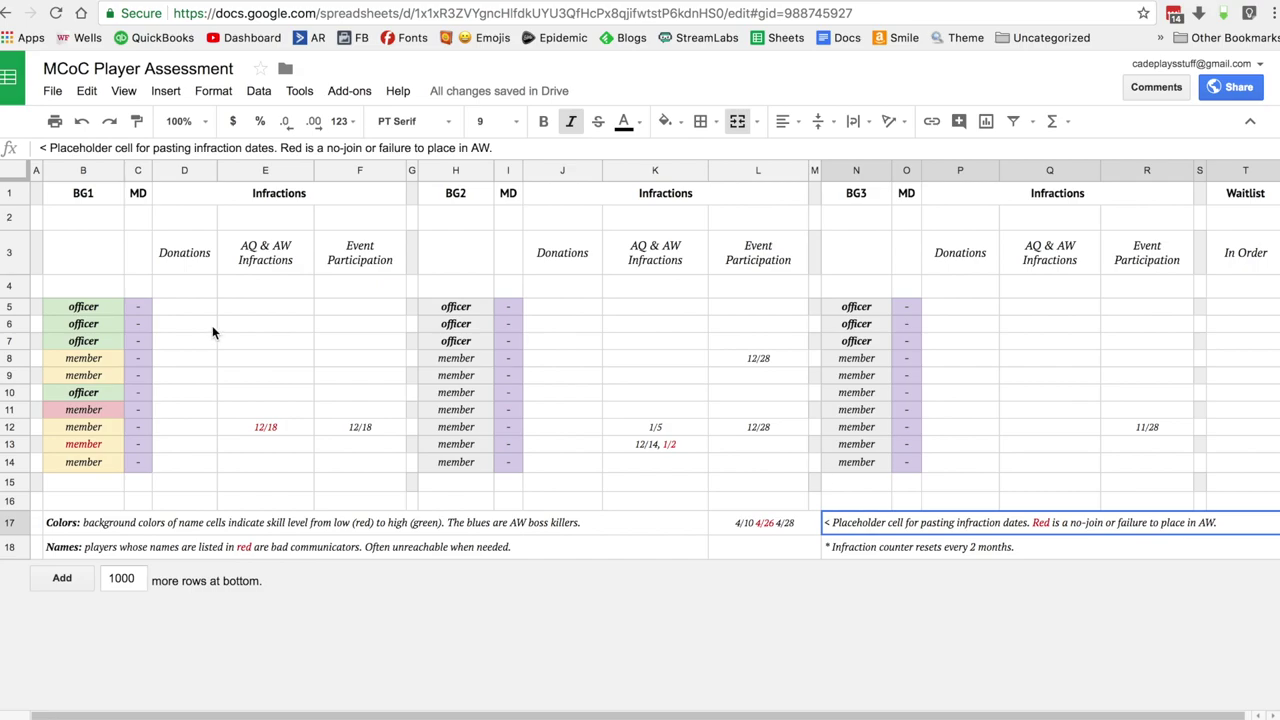
- Enter BG1 MD values of 4 for the member in row 8 and 3 for the member in row 11
{"action": "left_click", "coordinate": [130, 359]}
{"action": "type", "text": "4"}
{"action": "key", "text": "Return"}
{"action": "key", "text": "Down"}
{"action": "key", "text": "Down"}
{"action": "type", "text": "3"}
{"action": "key", "text": "Up"}
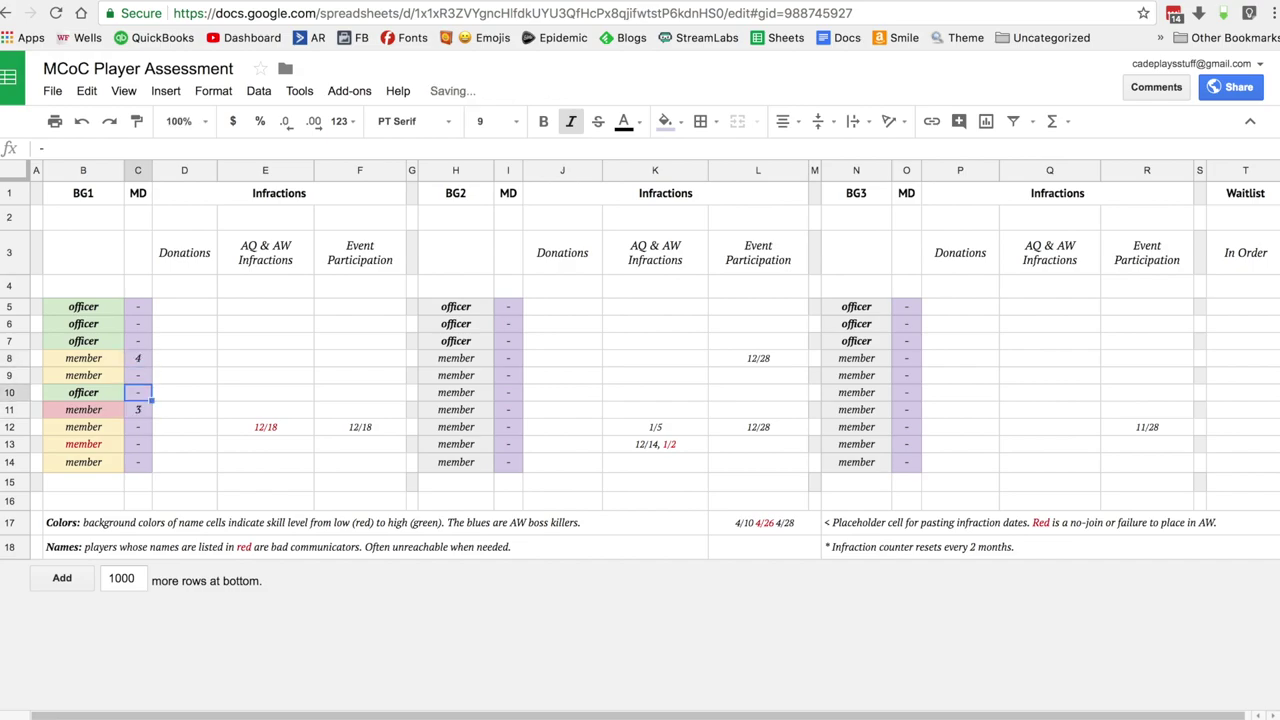
- Enter BG1 MD values of 5 for the officer in row 10 and 2 for the member in row 9
{"action": "type", "text": "5"}
{"action": "key", "text": "Up"}
{"action": "type", "text": "2"}
{"action": "key", "text": "Up"}
- Fill the MD values of BG1's first three officers with 2 in C7, 2 in C6 and 5 in C5
{"action": "key", "text": "Up"}
{"action": "type", "text": "2"}
{"action": "key", "text": "Up"}
{"action": "type", "text": "2"}
{"action": "key", "text": "Up"}
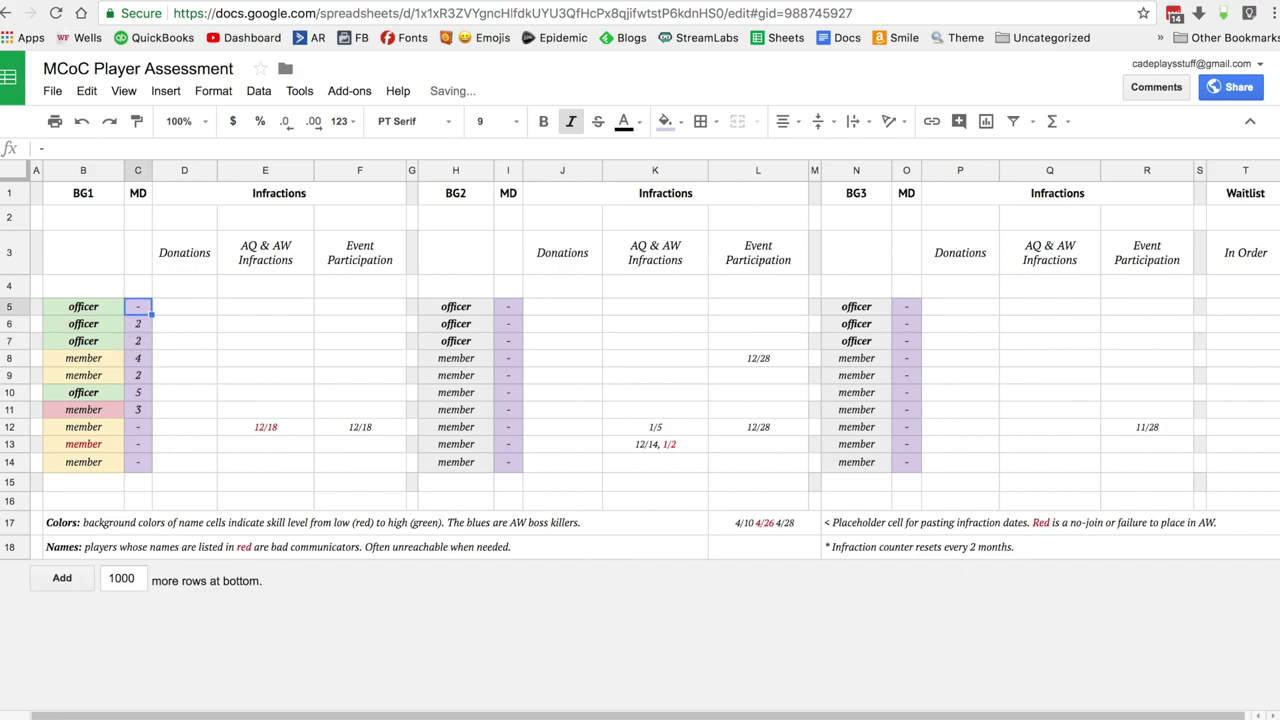
{"action": "type", "text": "5"}
{"action": "key", "text": "Down"}
{"action": "key", "text": "Down"}
{"action": "key", "text": "Down"}
{"action": "key", "text": "Down"}
{"action": "key", "text": "Down"}
{"action": "key", "text": "Down"}
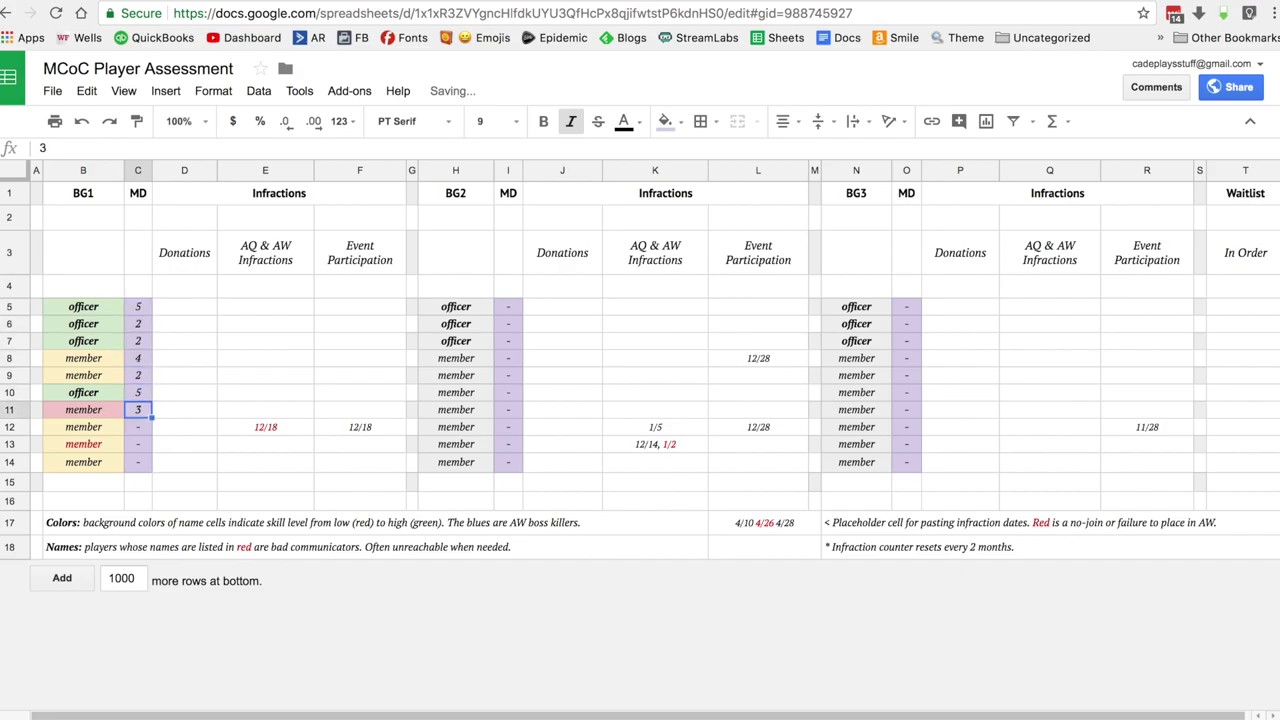
{"action": "left_click", "coordinate": [92, 308]}
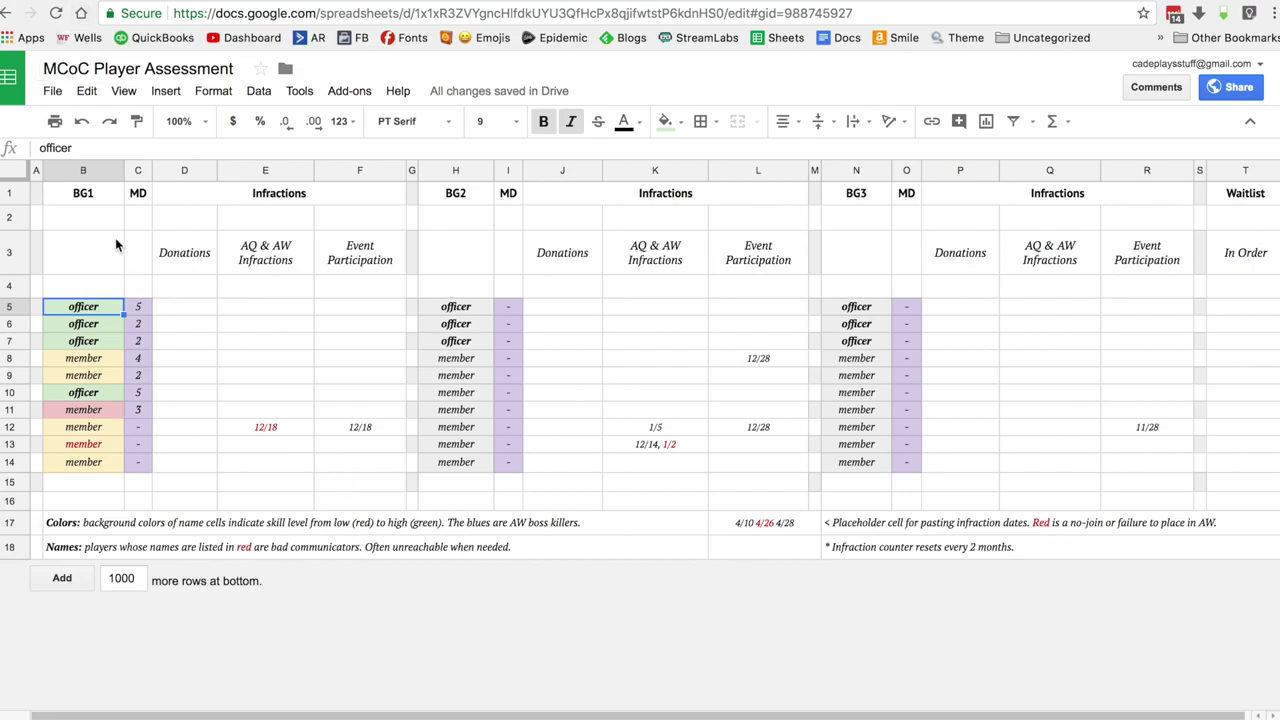
{"action": "left_click", "coordinate": [37, 217]}
{"action": "key", "text": "Up"}
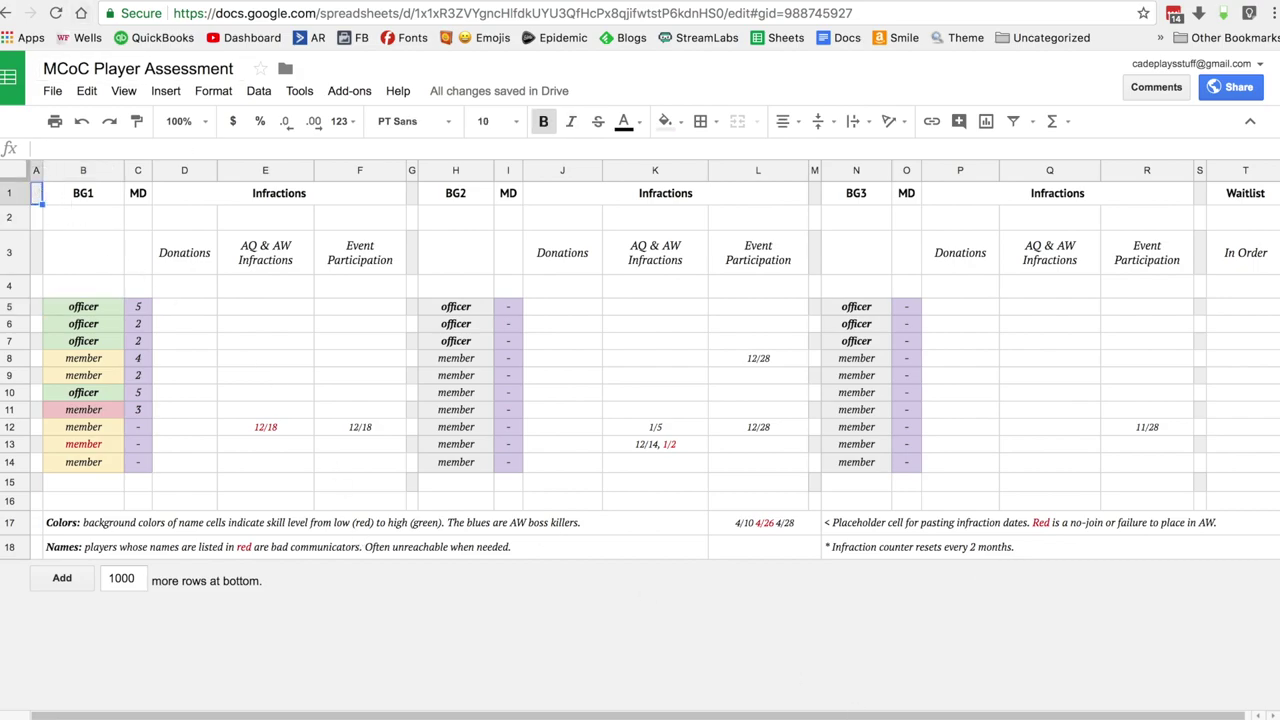